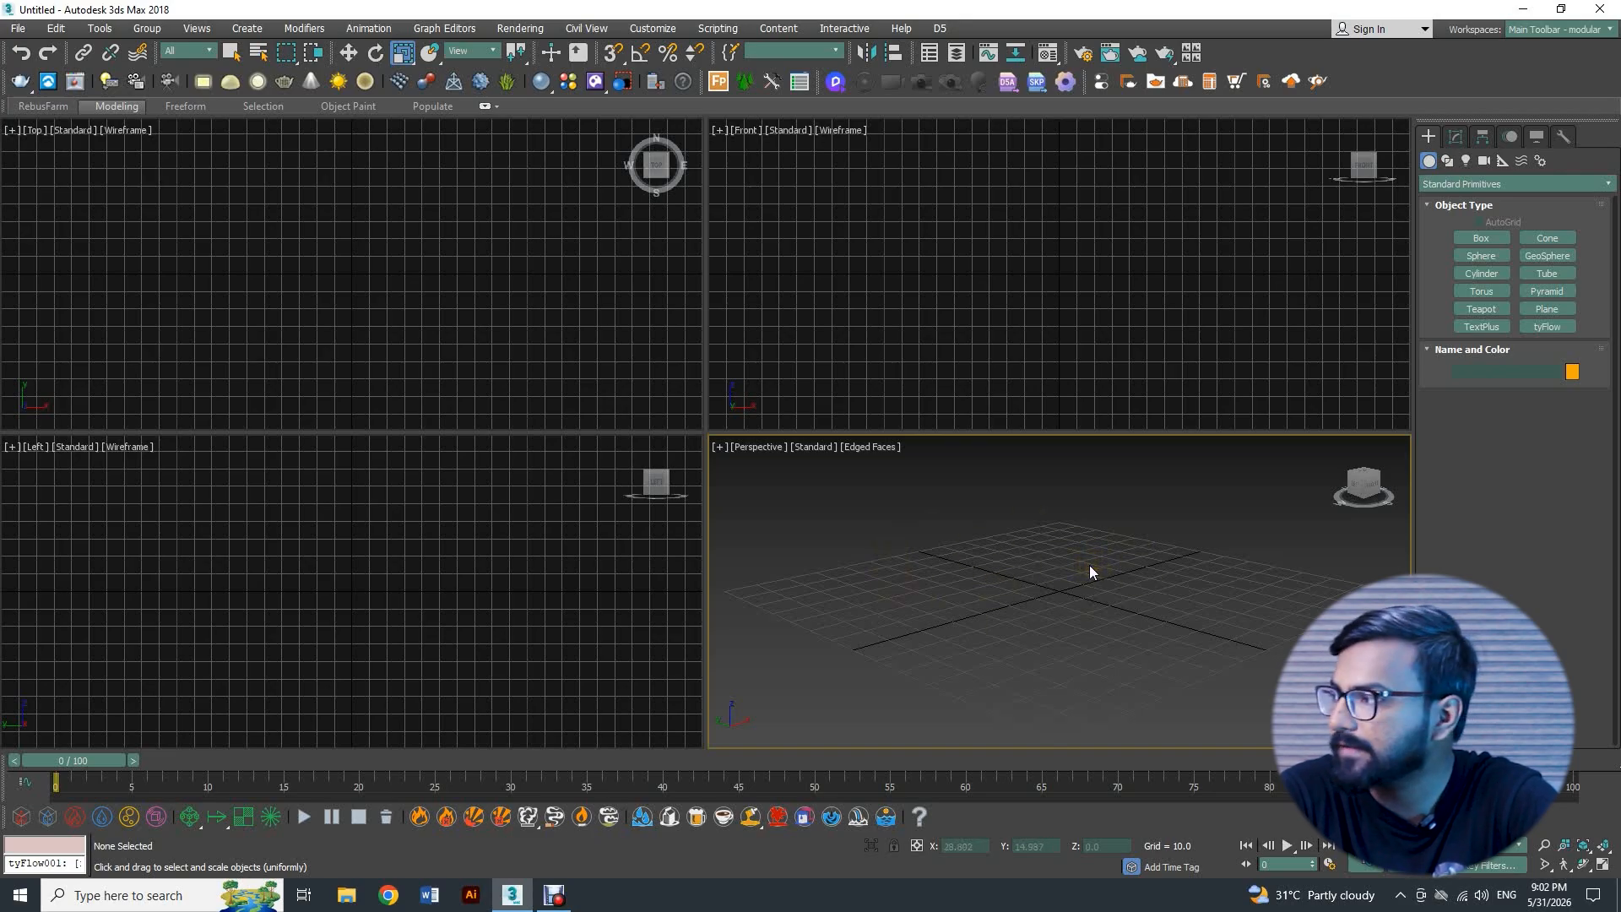
# Step: Maximize the Perspective viewport and float the Selection, Transform, Link/Unlink and Undo/Redo toolbars over it
pyautogui.hotkey('alt', 'w')
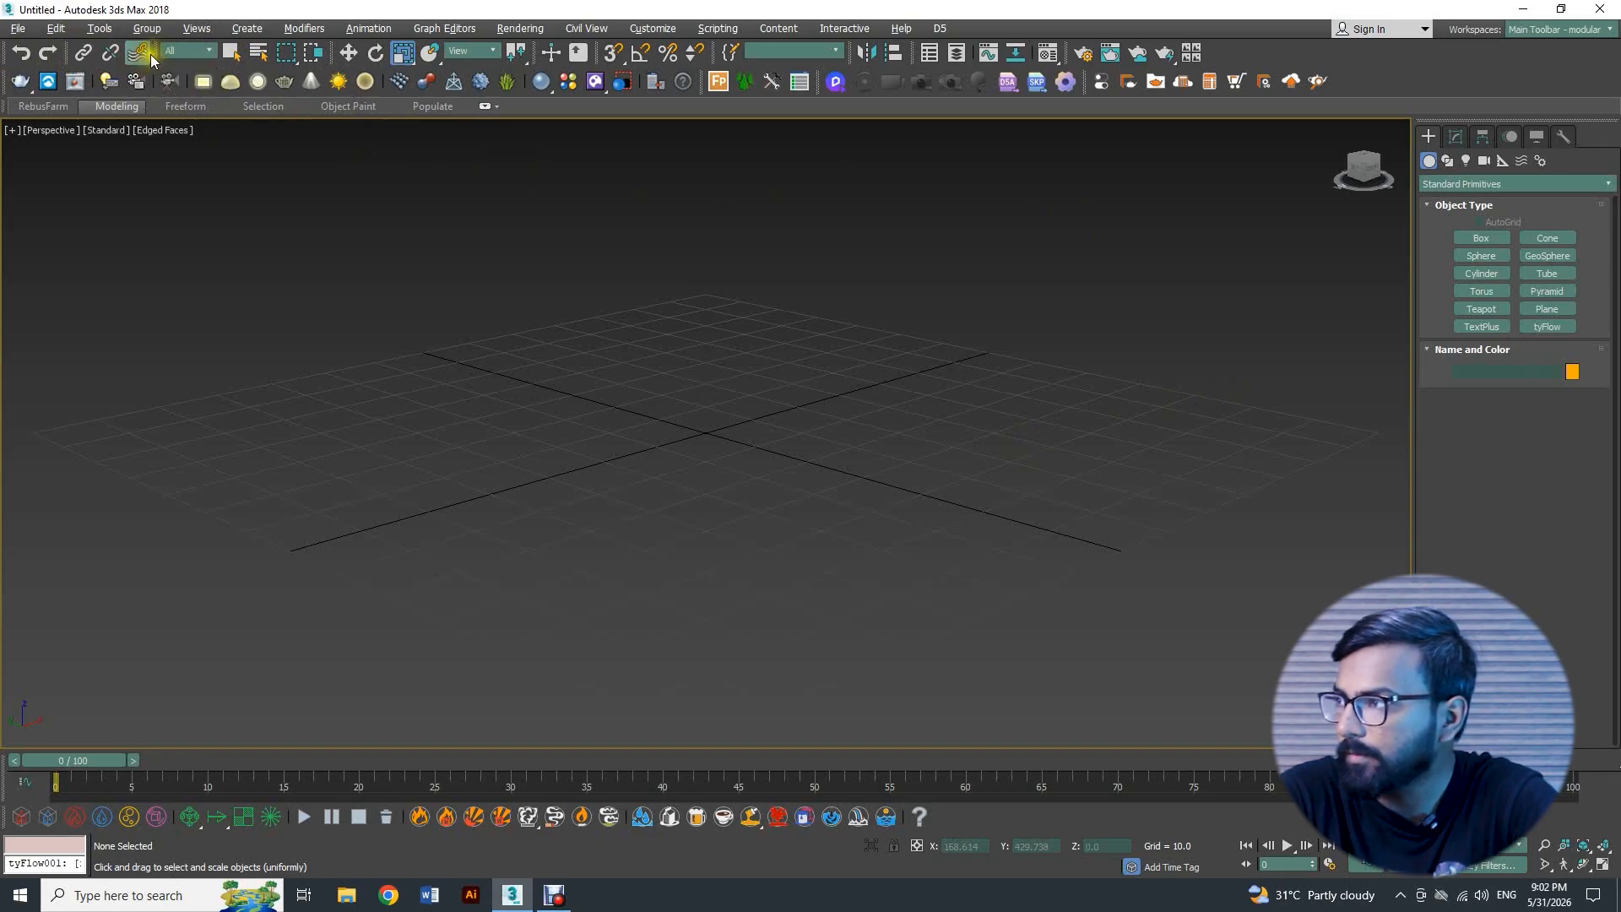
pyautogui.moveTo(156, 51); pyautogui.dragTo(190, 238)
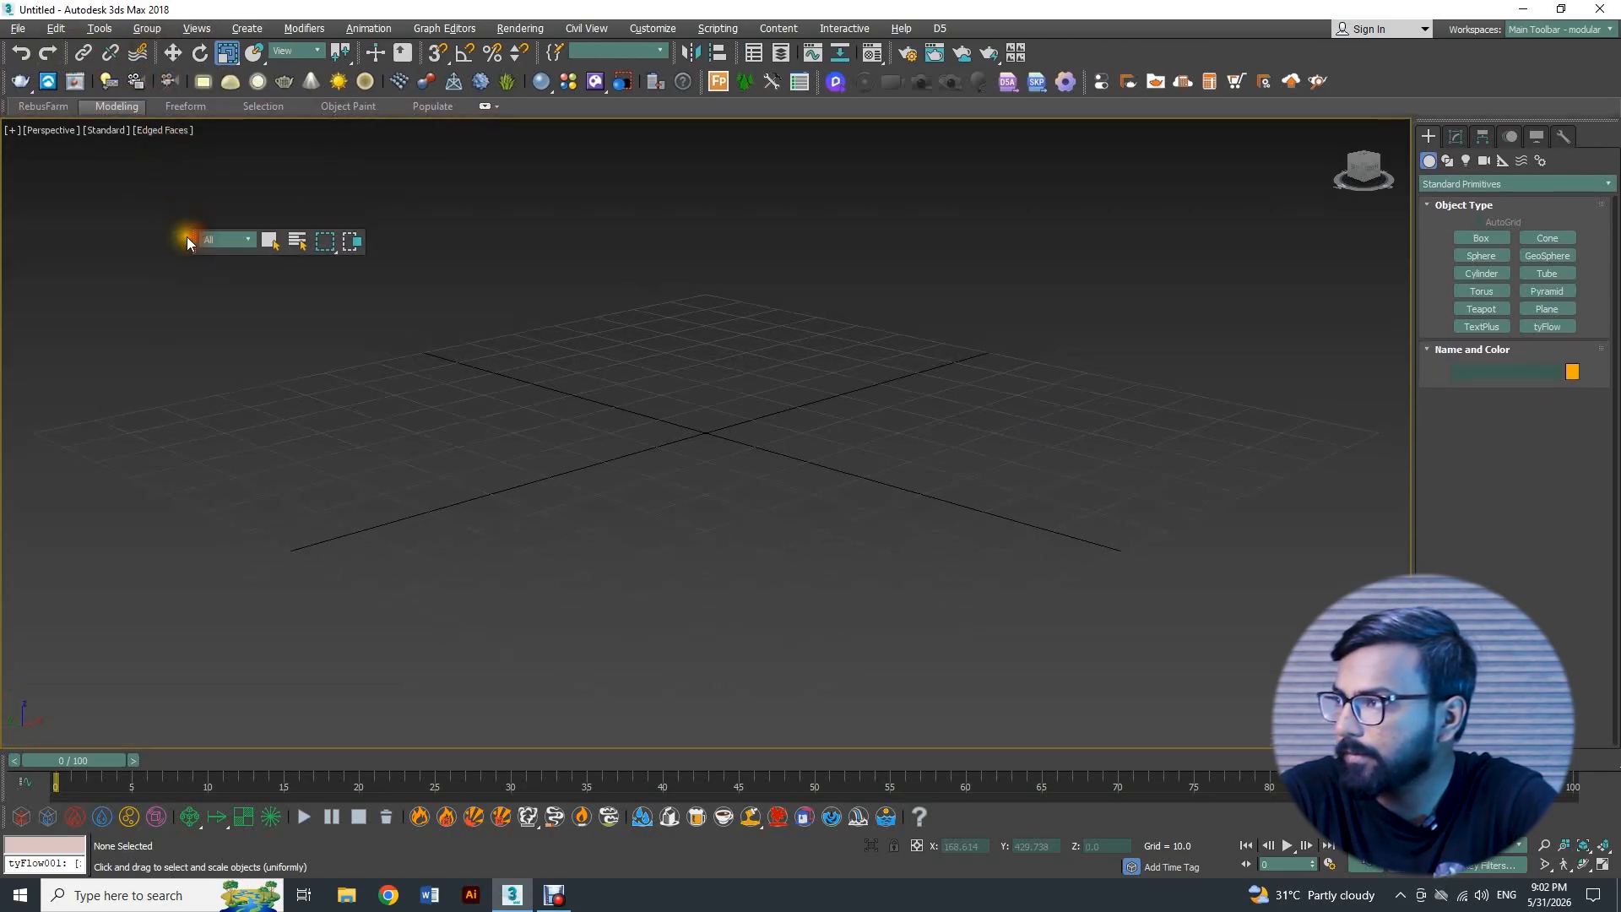
pyautogui.moveTo(154, 49); pyautogui.dragTo(326, 178)
pyautogui.moveTo(70, 52); pyautogui.dragTo(161, 313)
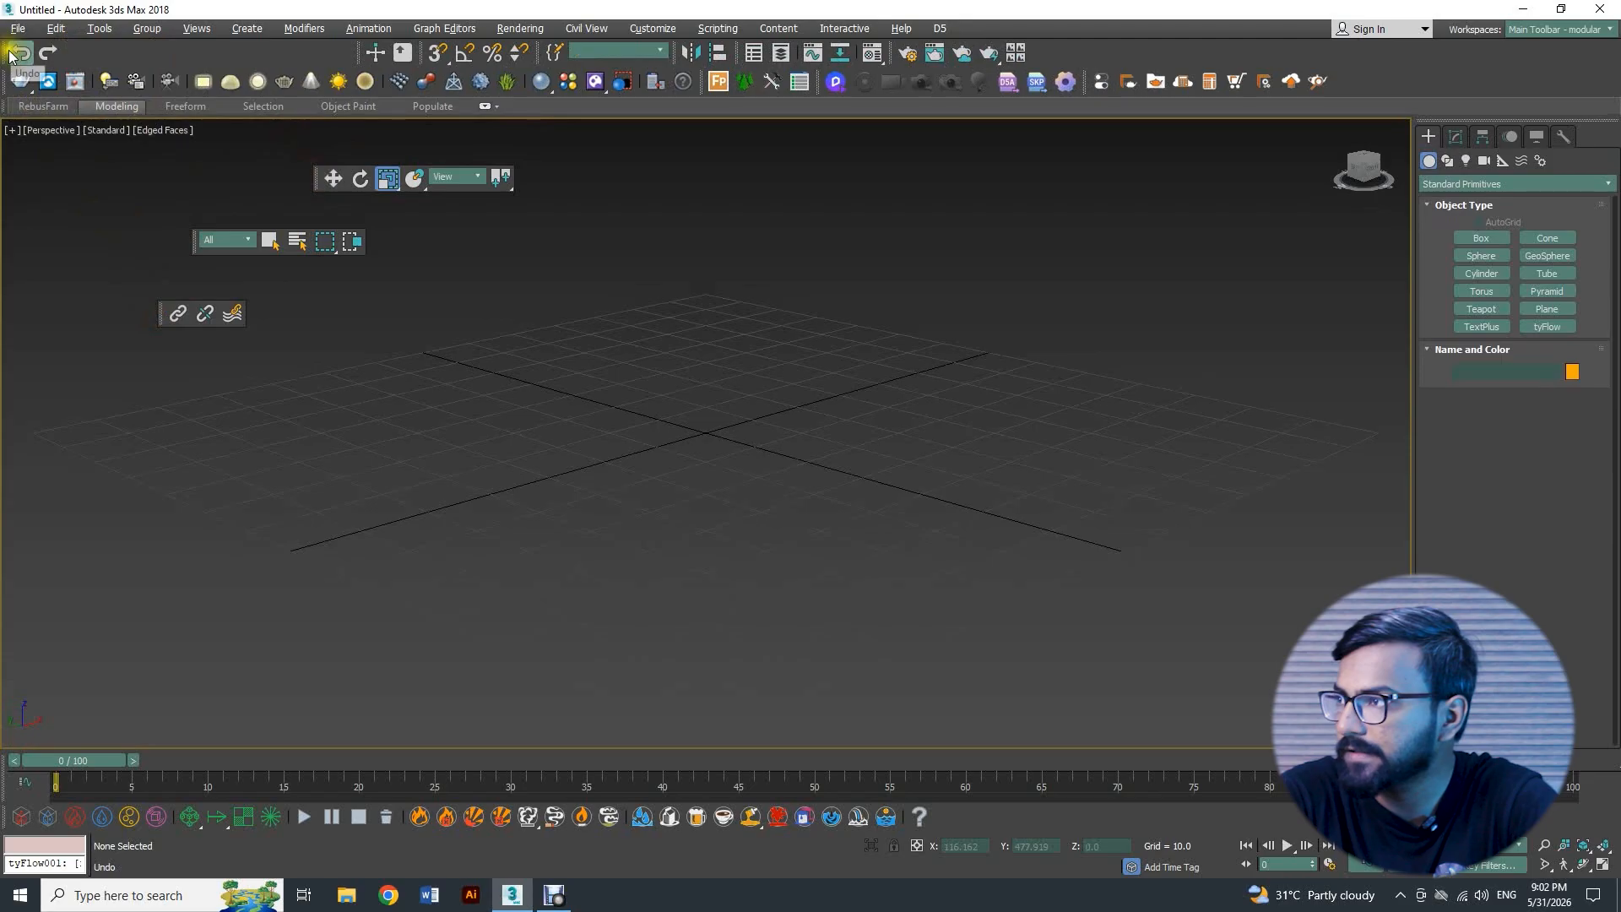
pyautogui.moveTo(10, 52); pyautogui.dragTo(305, 292)
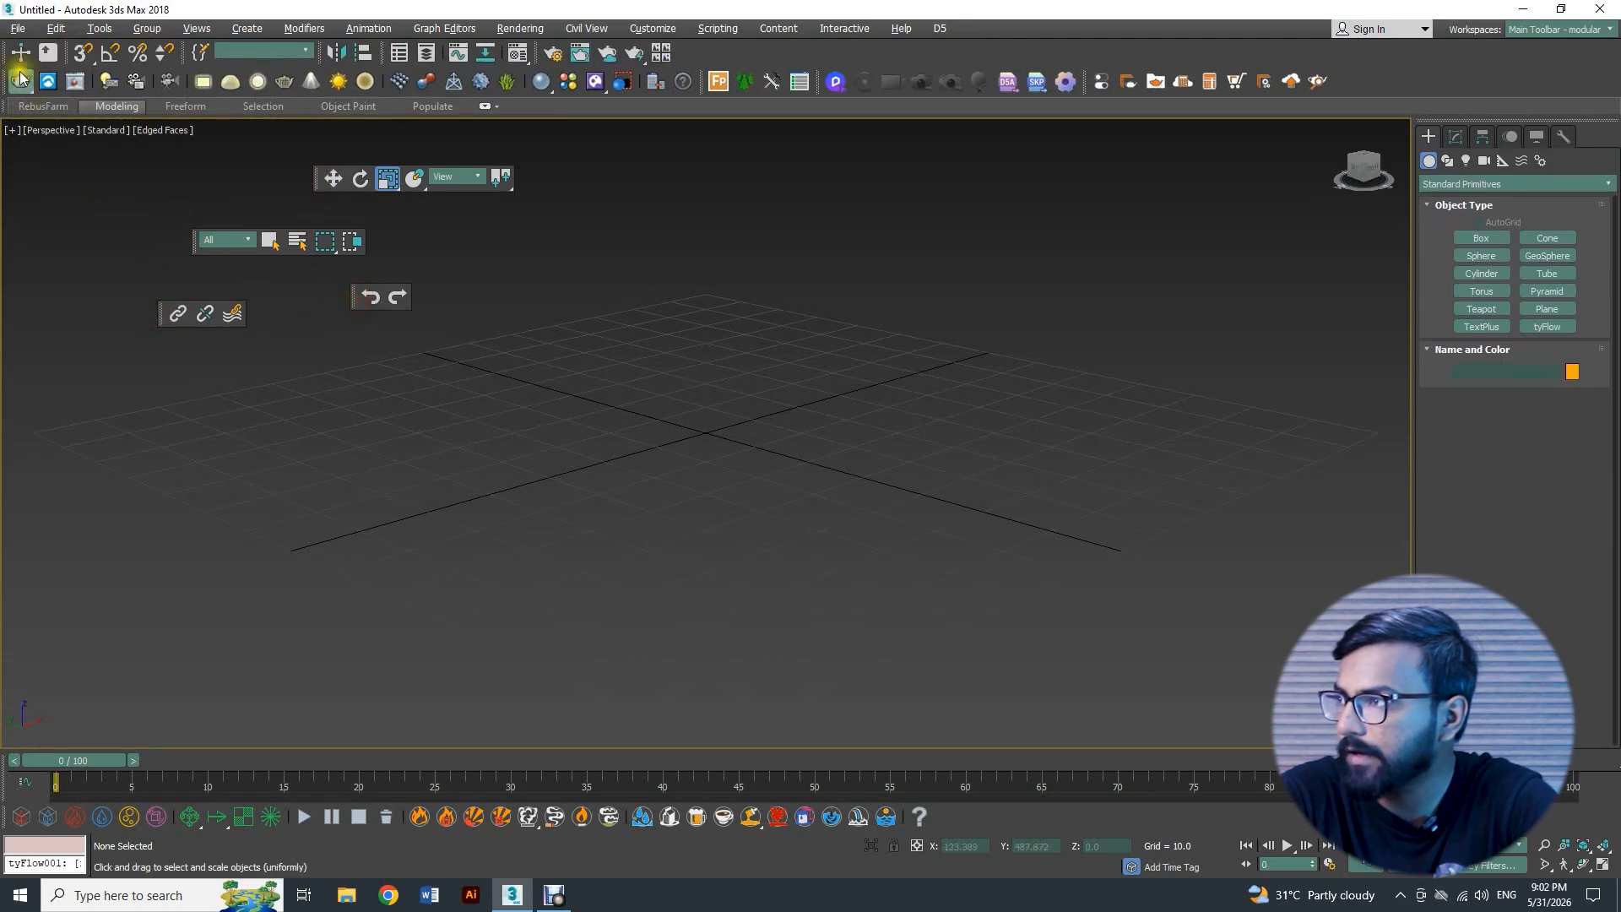
# Step: Undock the Override, Snaps, Selection Sets, Duplicating mini, Editors and Render toolbars so they float over the viewport
pyautogui.moveTo(10, 53); pyautogui.dragTo(486, 237)
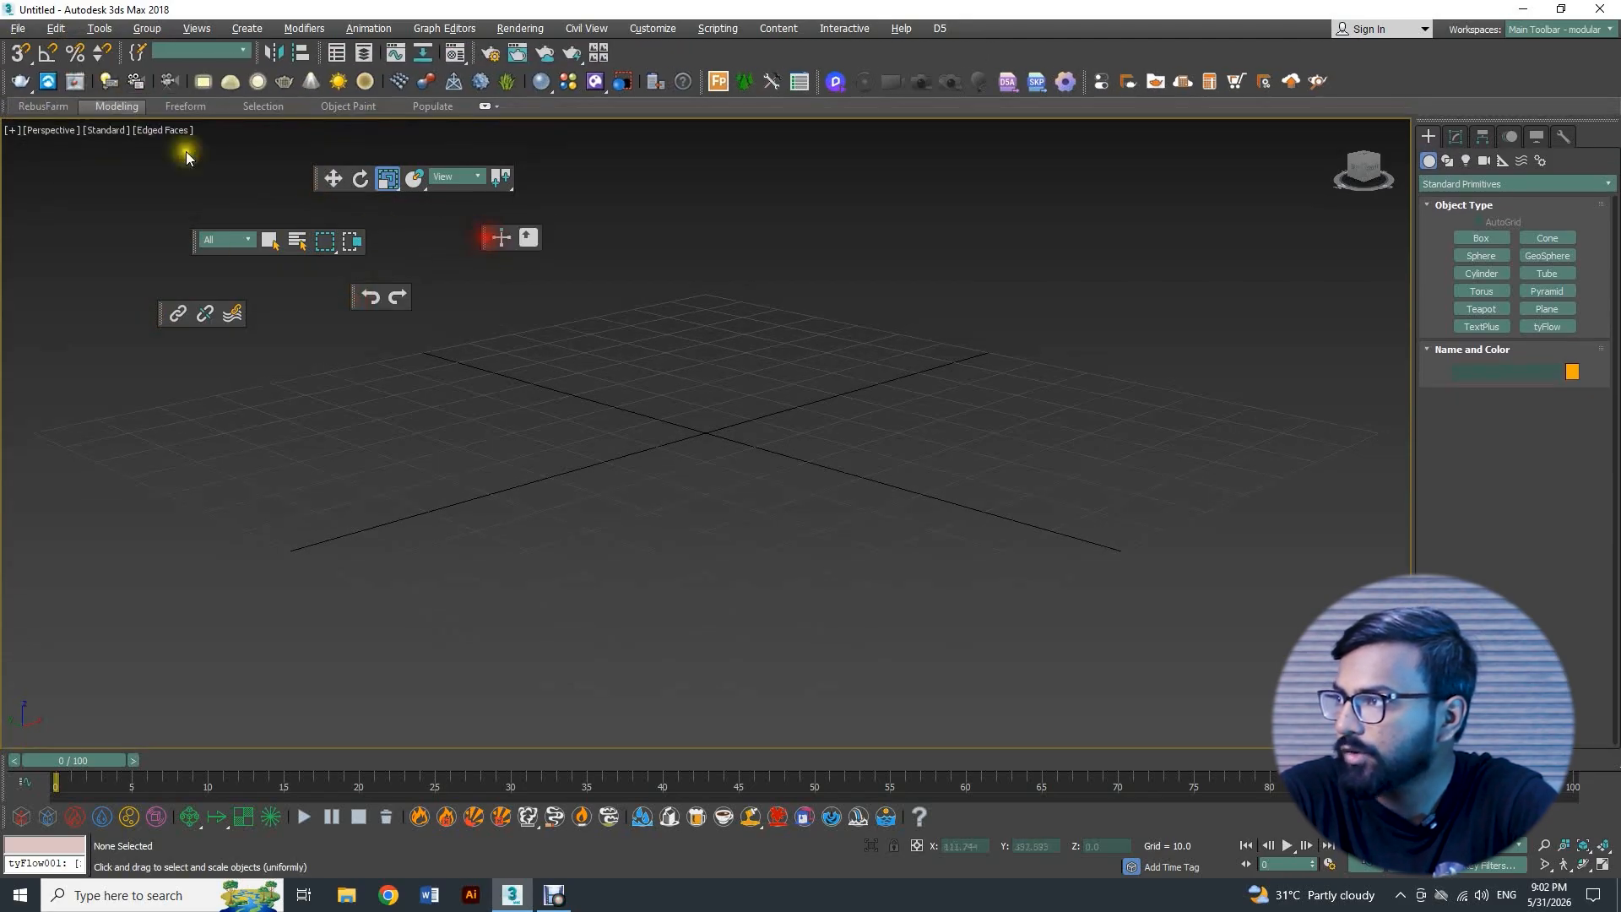
pyautogui.moveTo(16, 68); pyautogui.dragTo(457, 300)
pyautogui.moveTo(7, 54); pyautogui.dragTo(630, 280)
pyautogui.moveTo(4, 55); pyautogui.dragTo(642, 311)
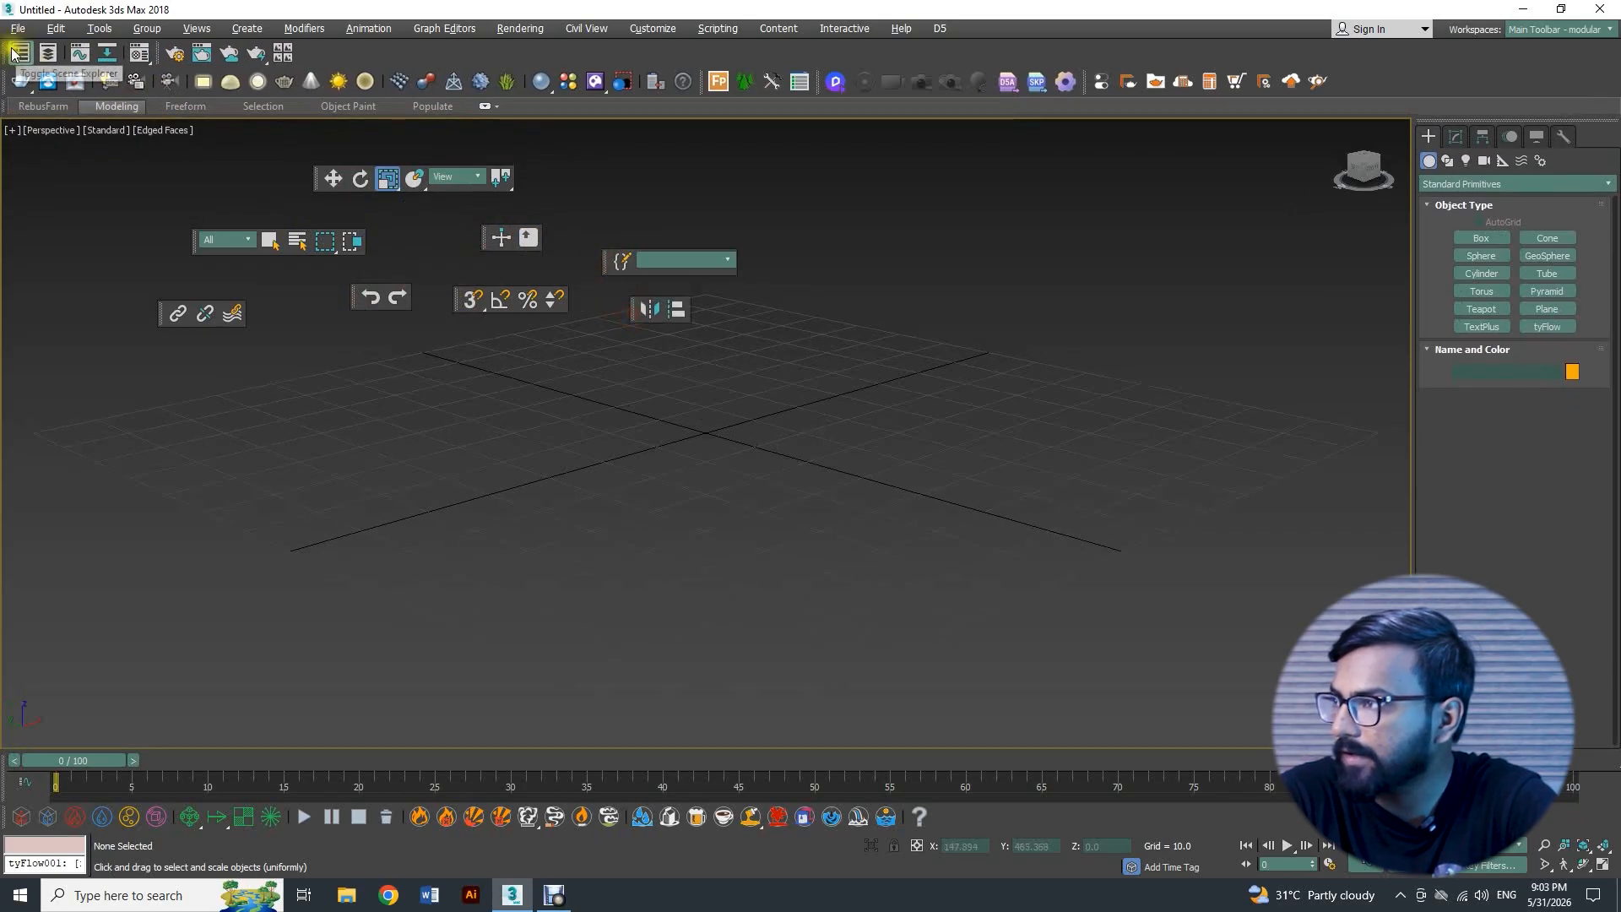
pyautogui.moveTo(13, 54); pyautogui.dragTo(578, 186)
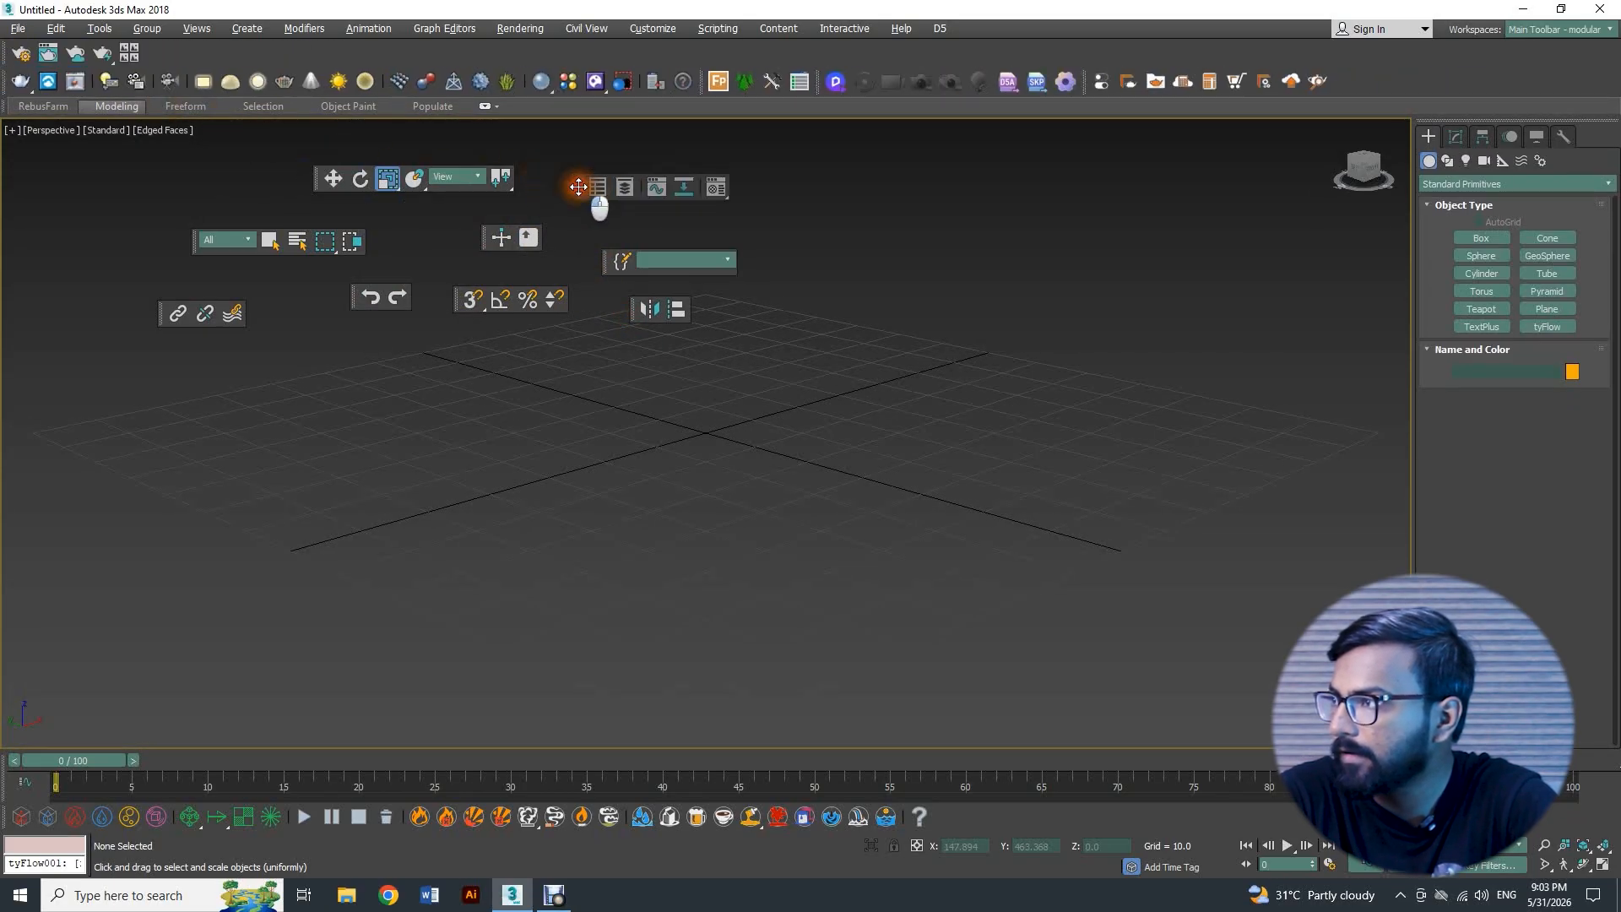
pyautogui.moveTo(7, 52); pyautogui.dragTo(566, 147)
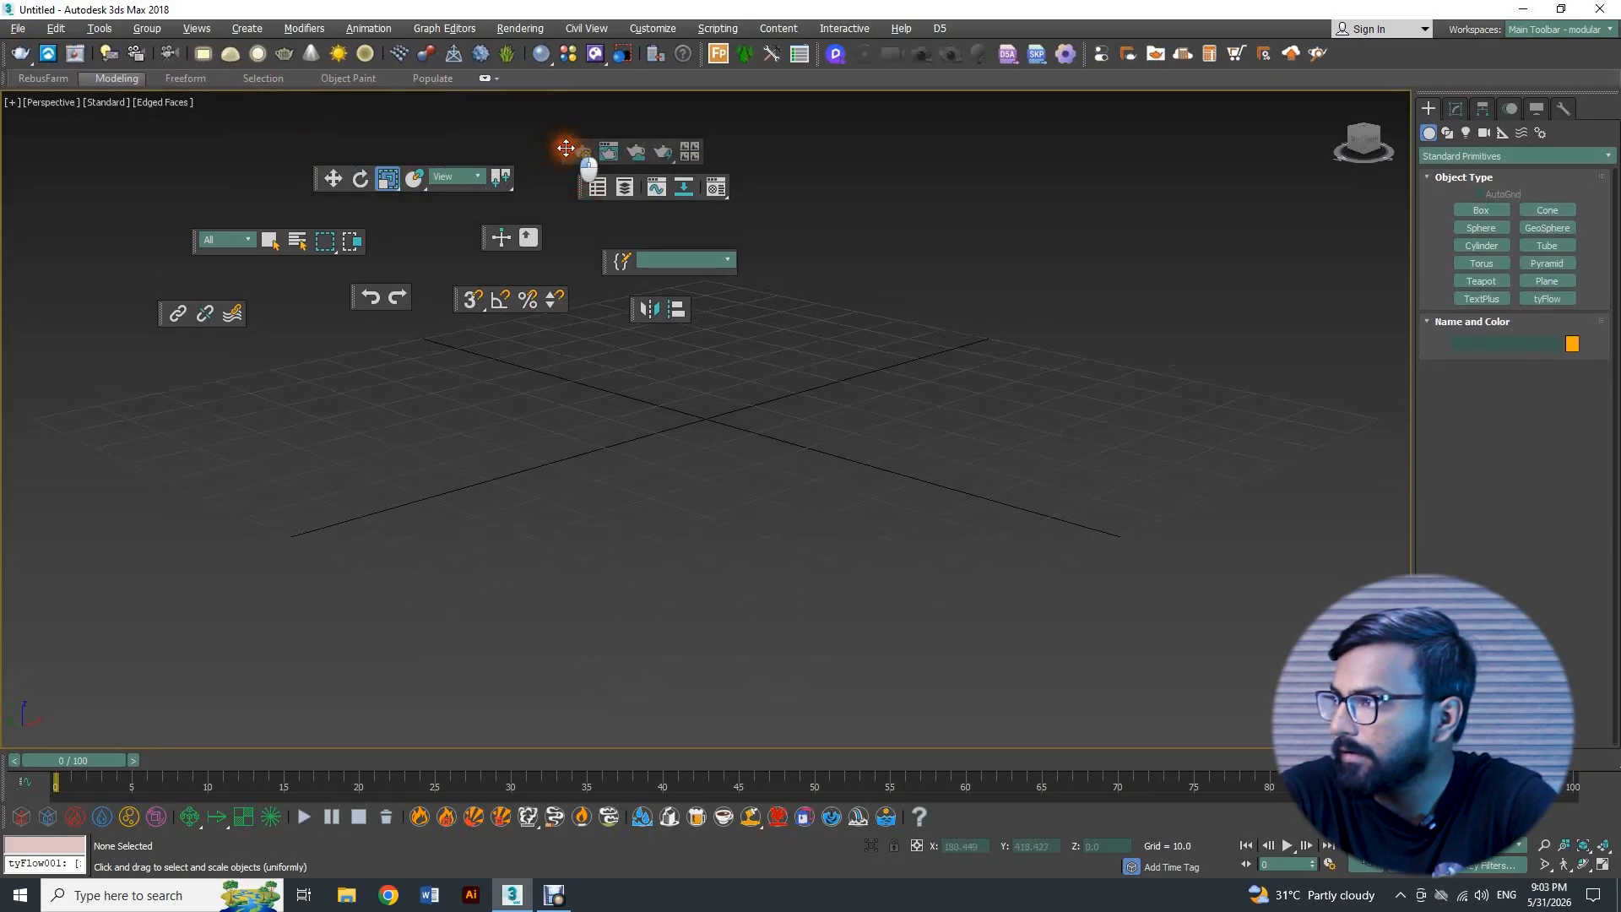
# Step: Undock the V-Ray, Forest Pack, D5_Converter, Rebus Farm and PhoenixFD toolbars so they float over the viewport
pyautogui.moveTo(5, 53); pyautogui.dragTo(150, 367)
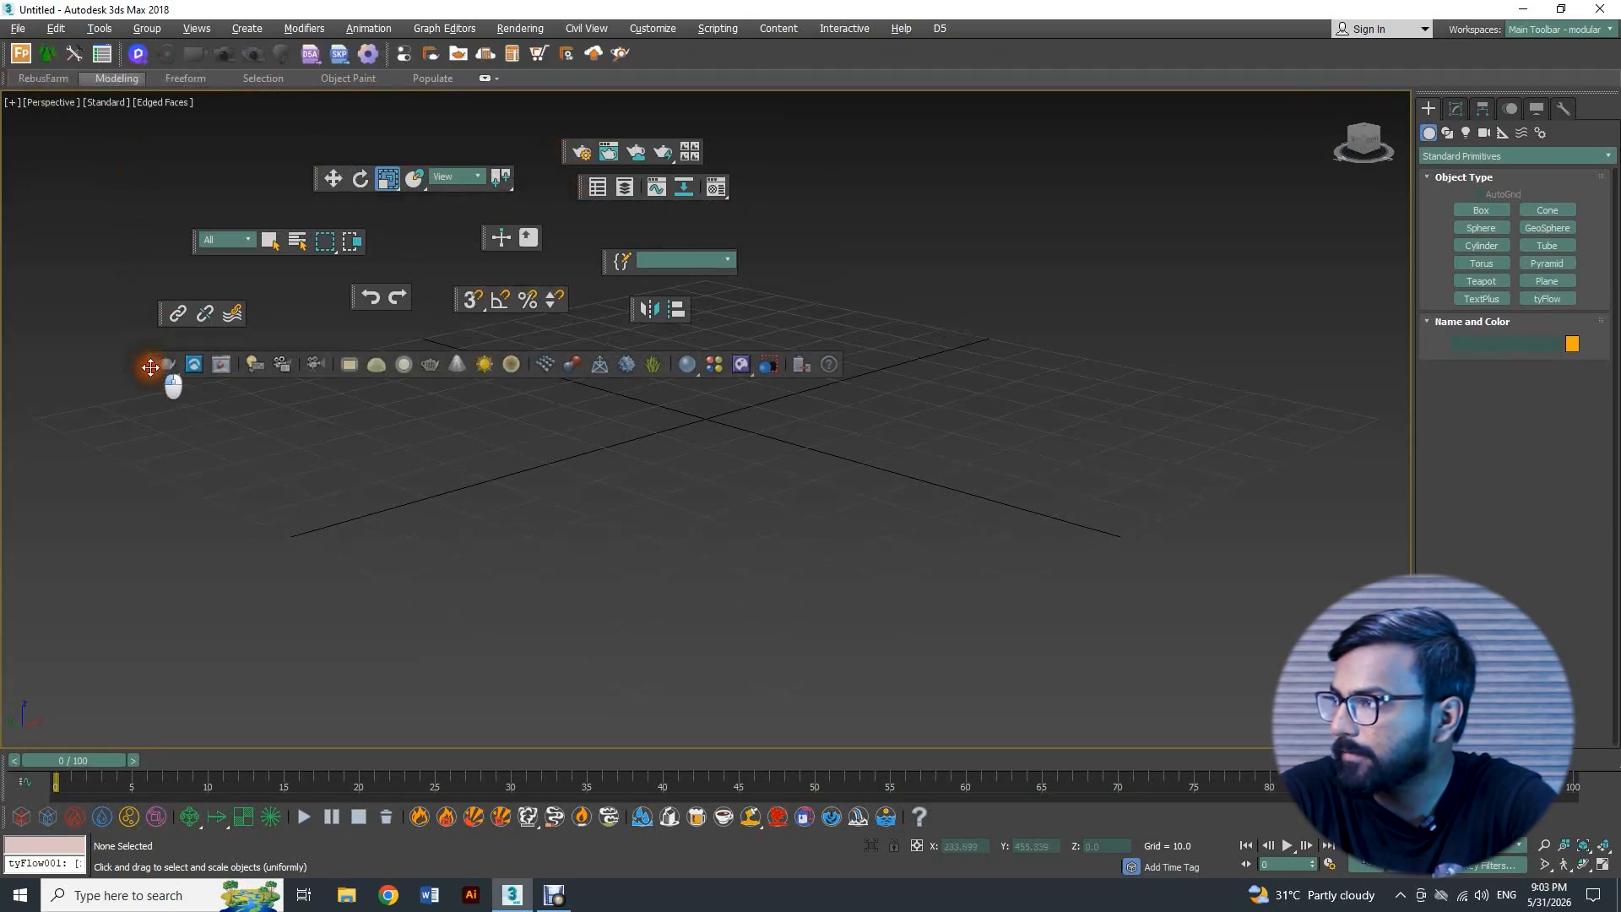
pyautogui.moveTo(5, 53); pyautogui.dragTo(169, 432)
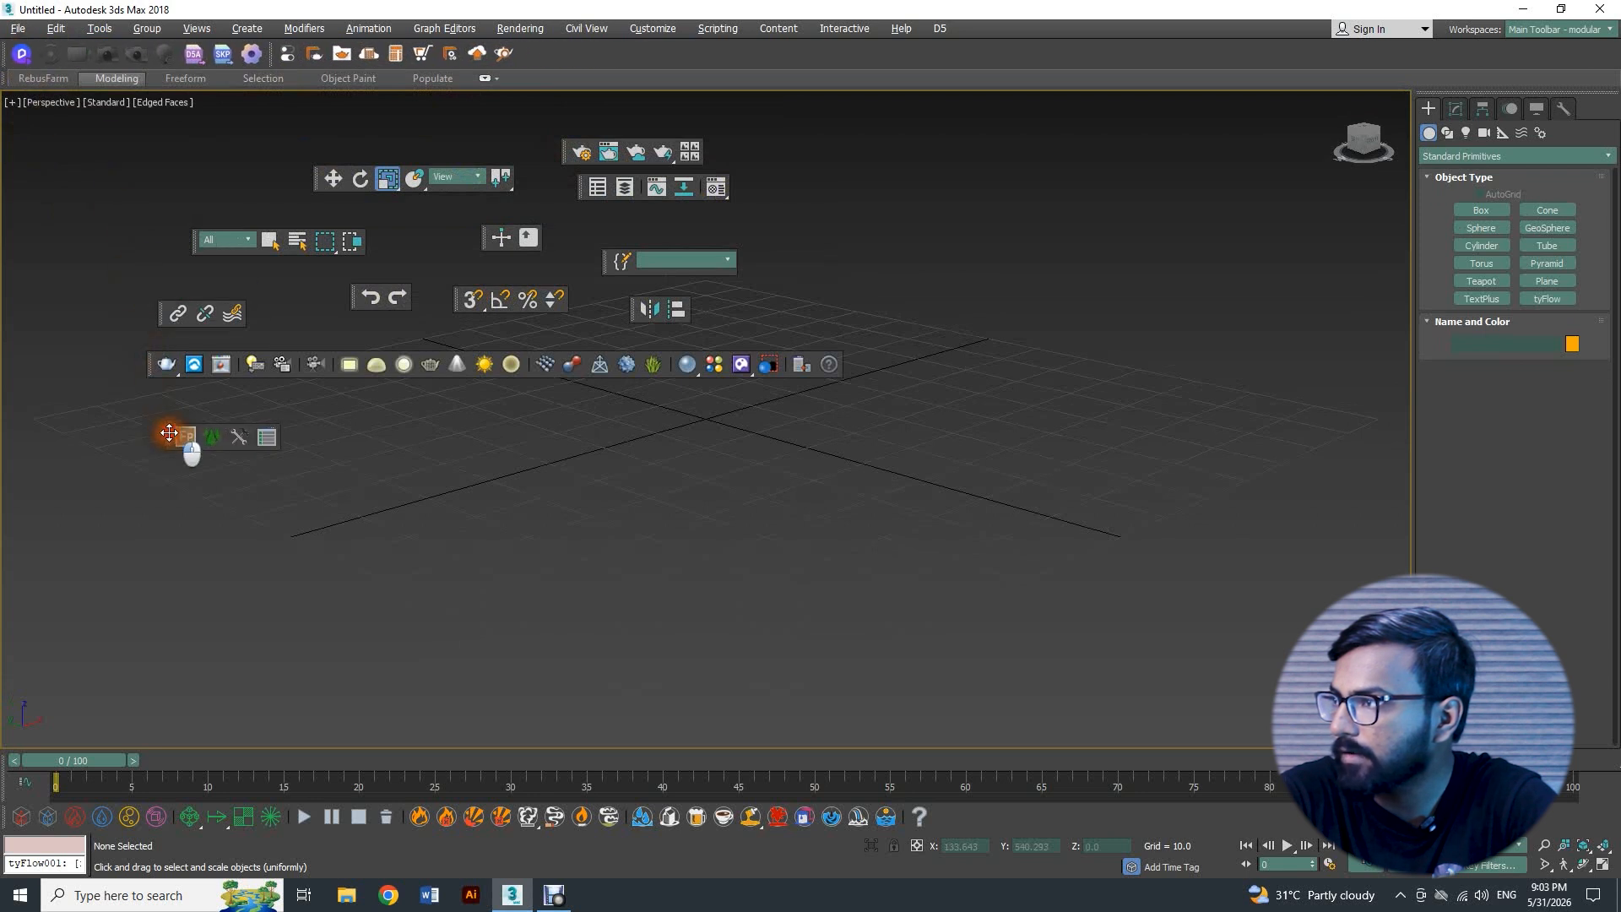
pyautogui.moveTo(5, 53); pyautogui.dragTo(350, 427)
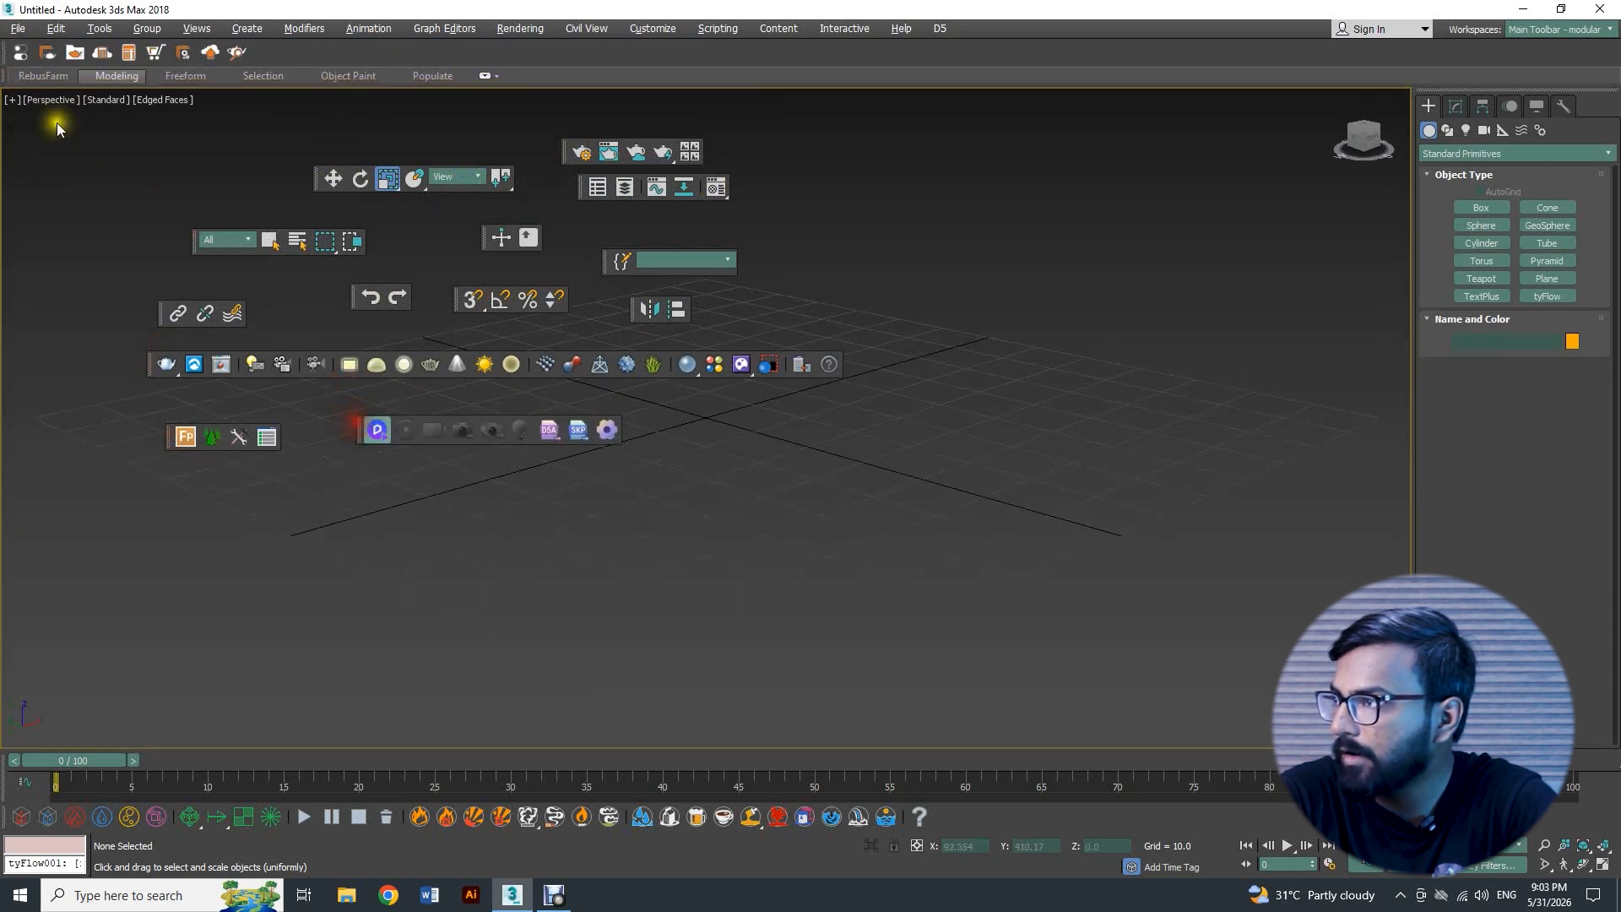
pyautogui.moveTo(5, 52); pyautogui.dragTo(656, 433)
pyautogui.moveTo(6, 819); pyautogui.dragTo(125, 526)
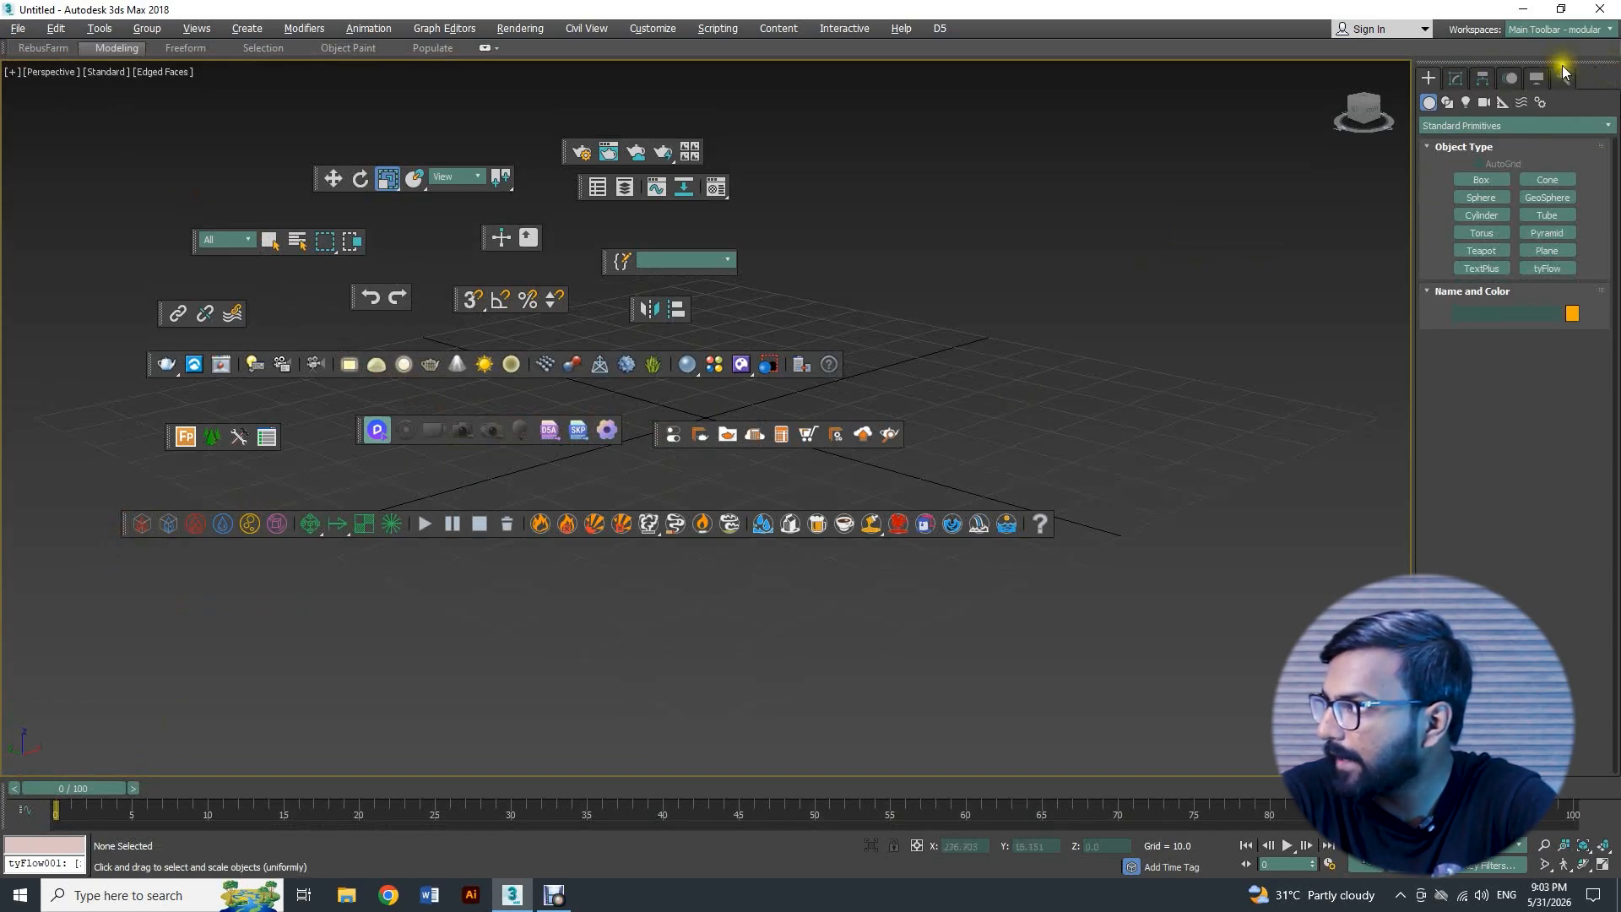
# Step: Float the Command Panel over the viewport and shift the floating V-Ray toolbar slightly
pyautogui.moveTo(1462, 59); pyautogui.dragTo(1199, 131)
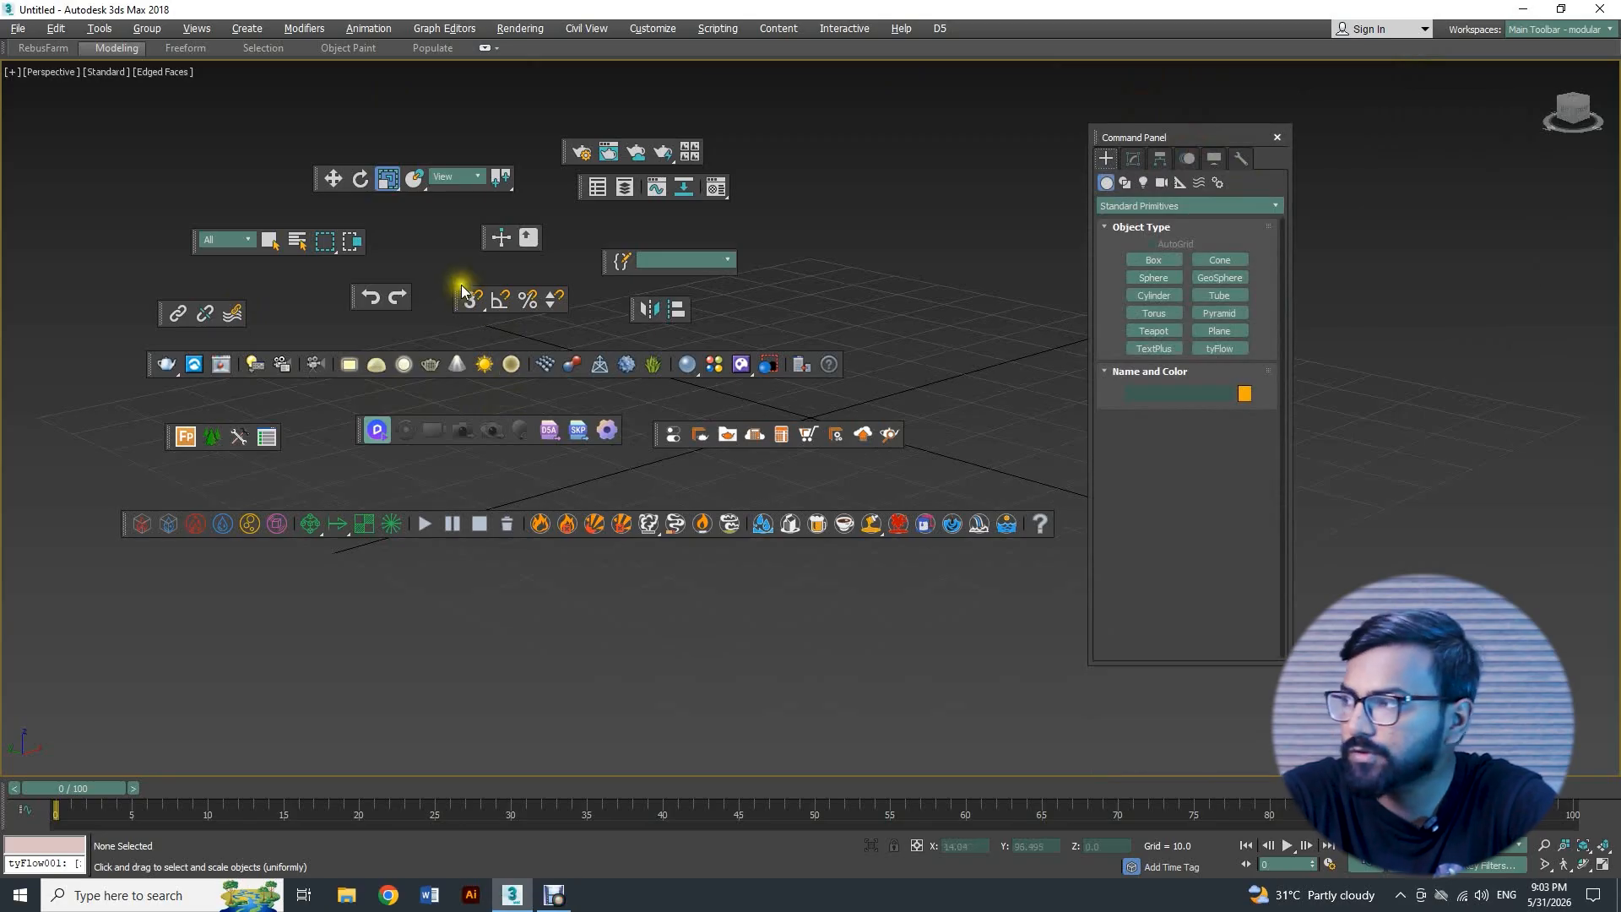
pyautogui.click(304, 307)
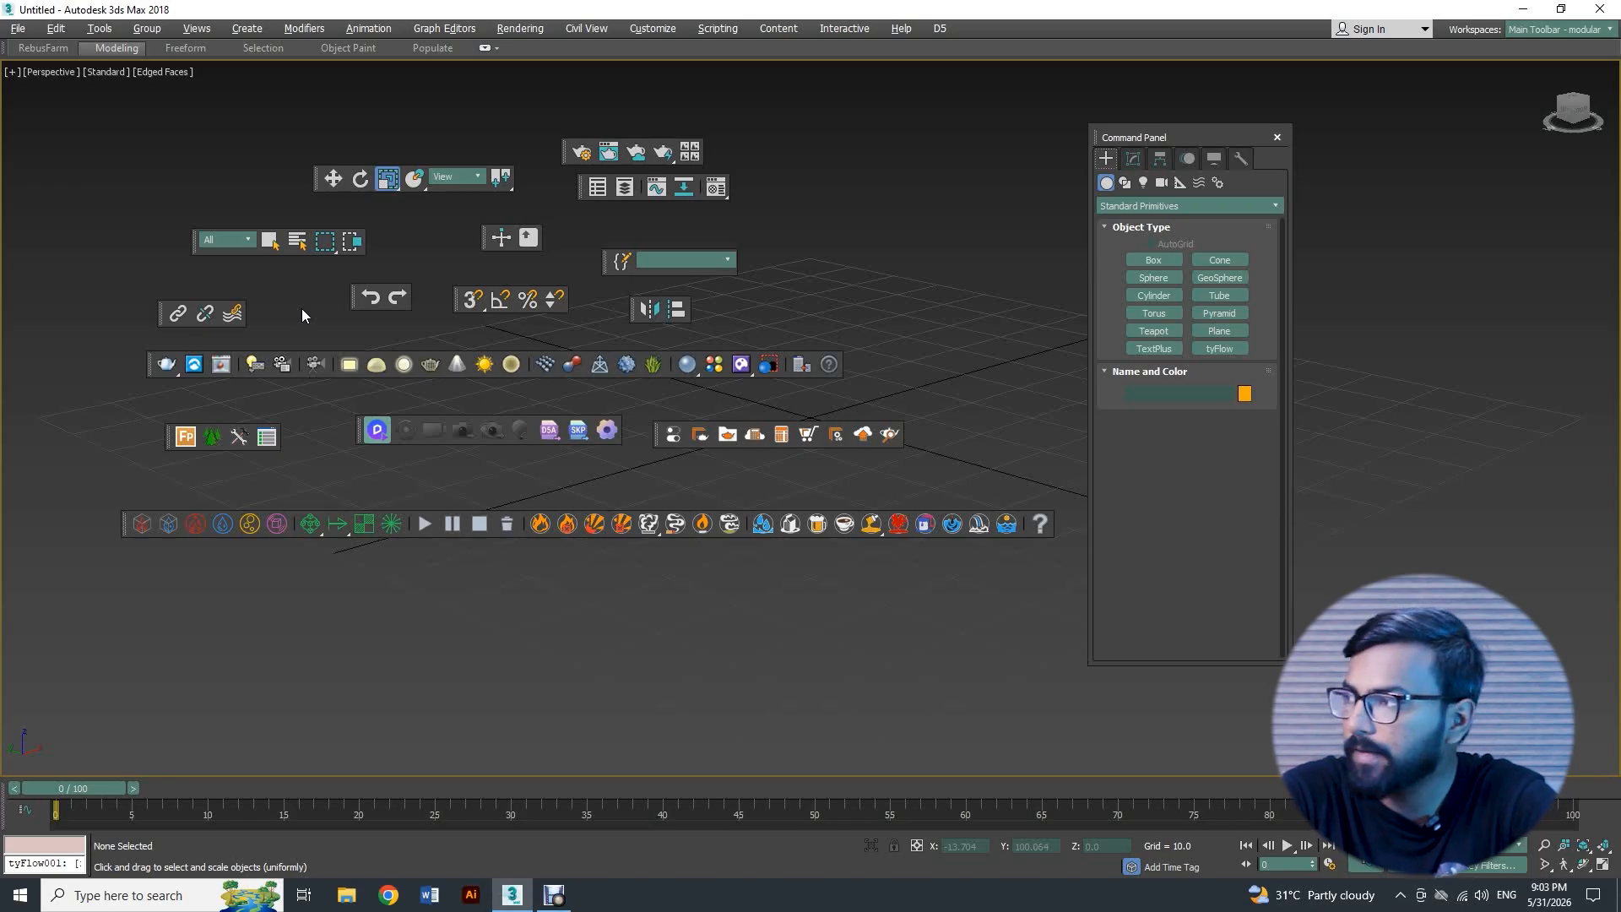
pyautogui.click(317, 294)
pyautogui.click(729, 126)
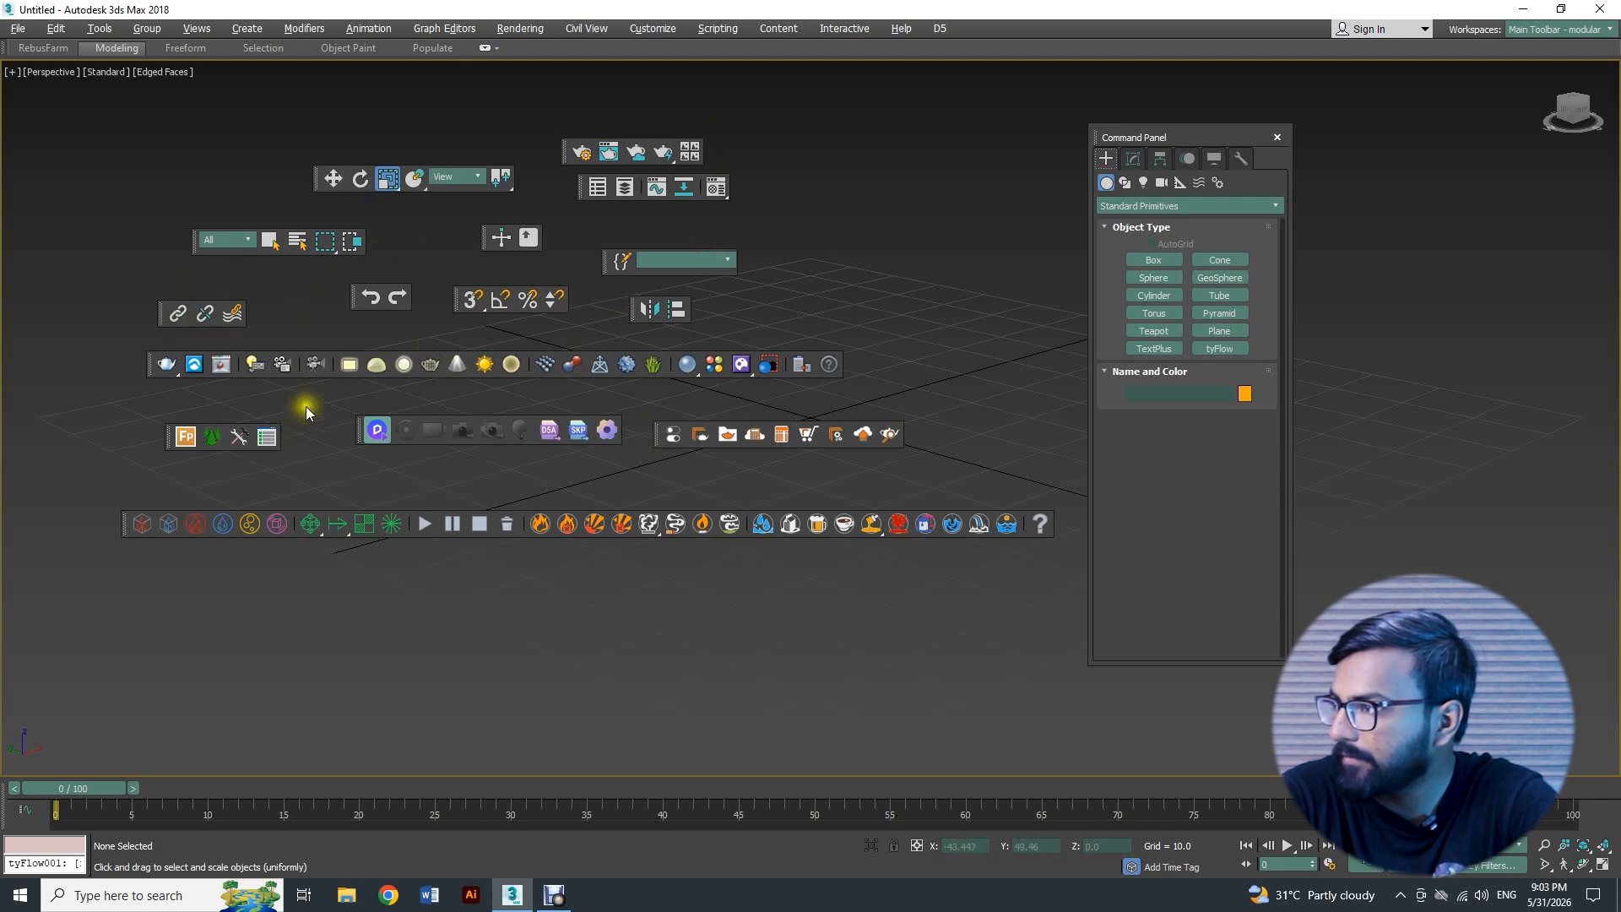
pyautogui.moveTo(156, 363); pyautogui.dragTo(141, 364)
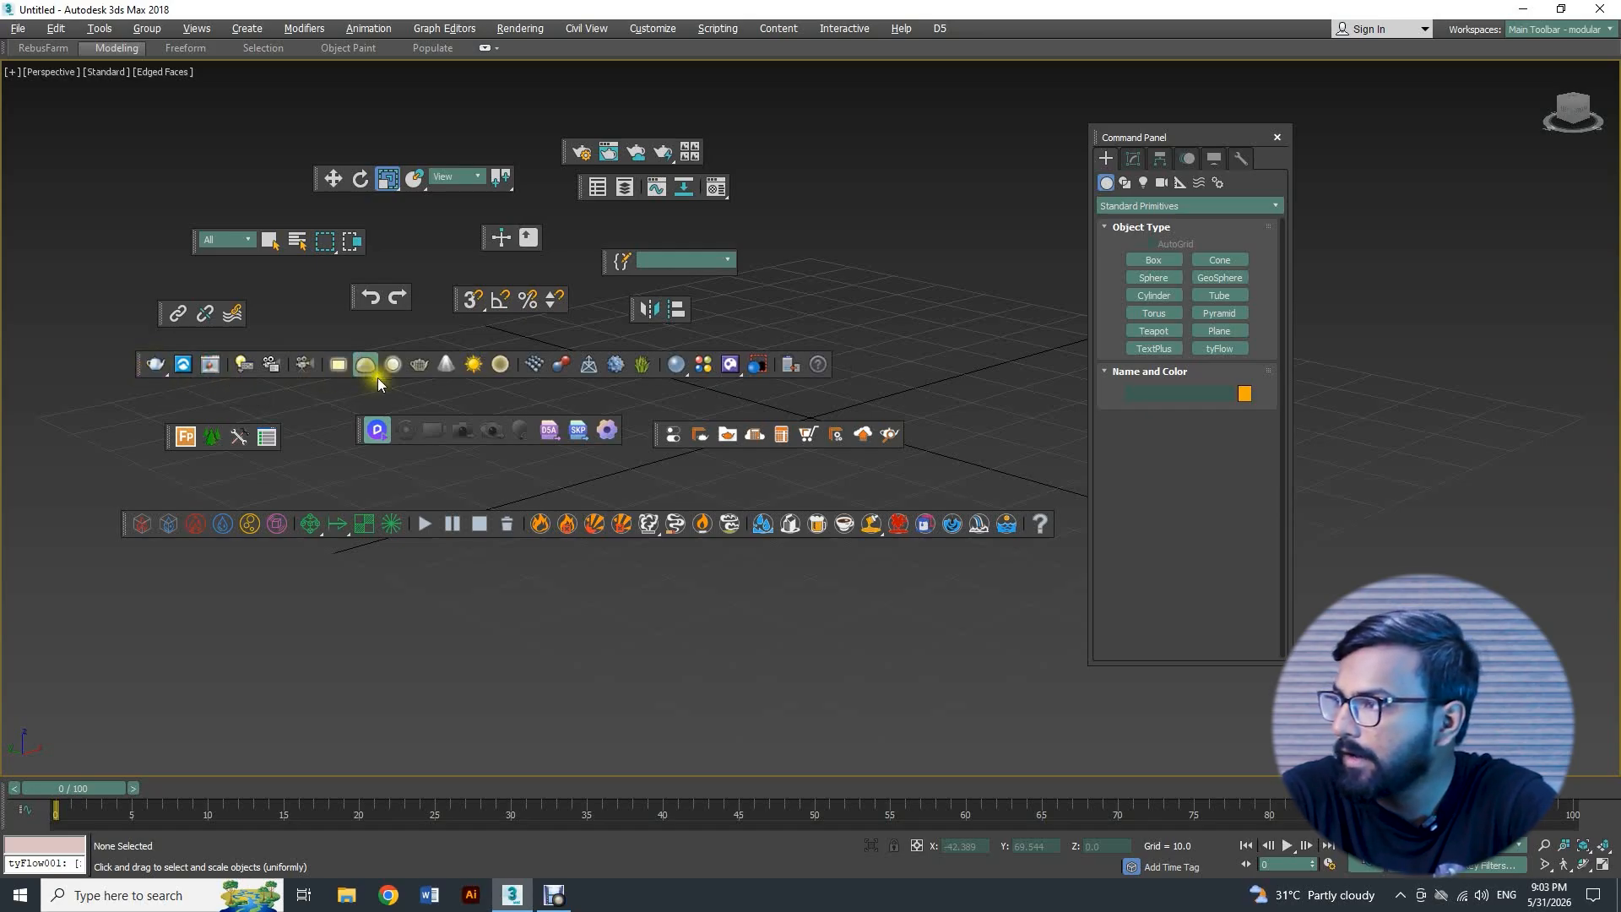
# Step: Show the Extras toolbar as a floating toolbar in the viewport and hide the V-Ray toolbar
pyautogui.rightClick(137, 369)
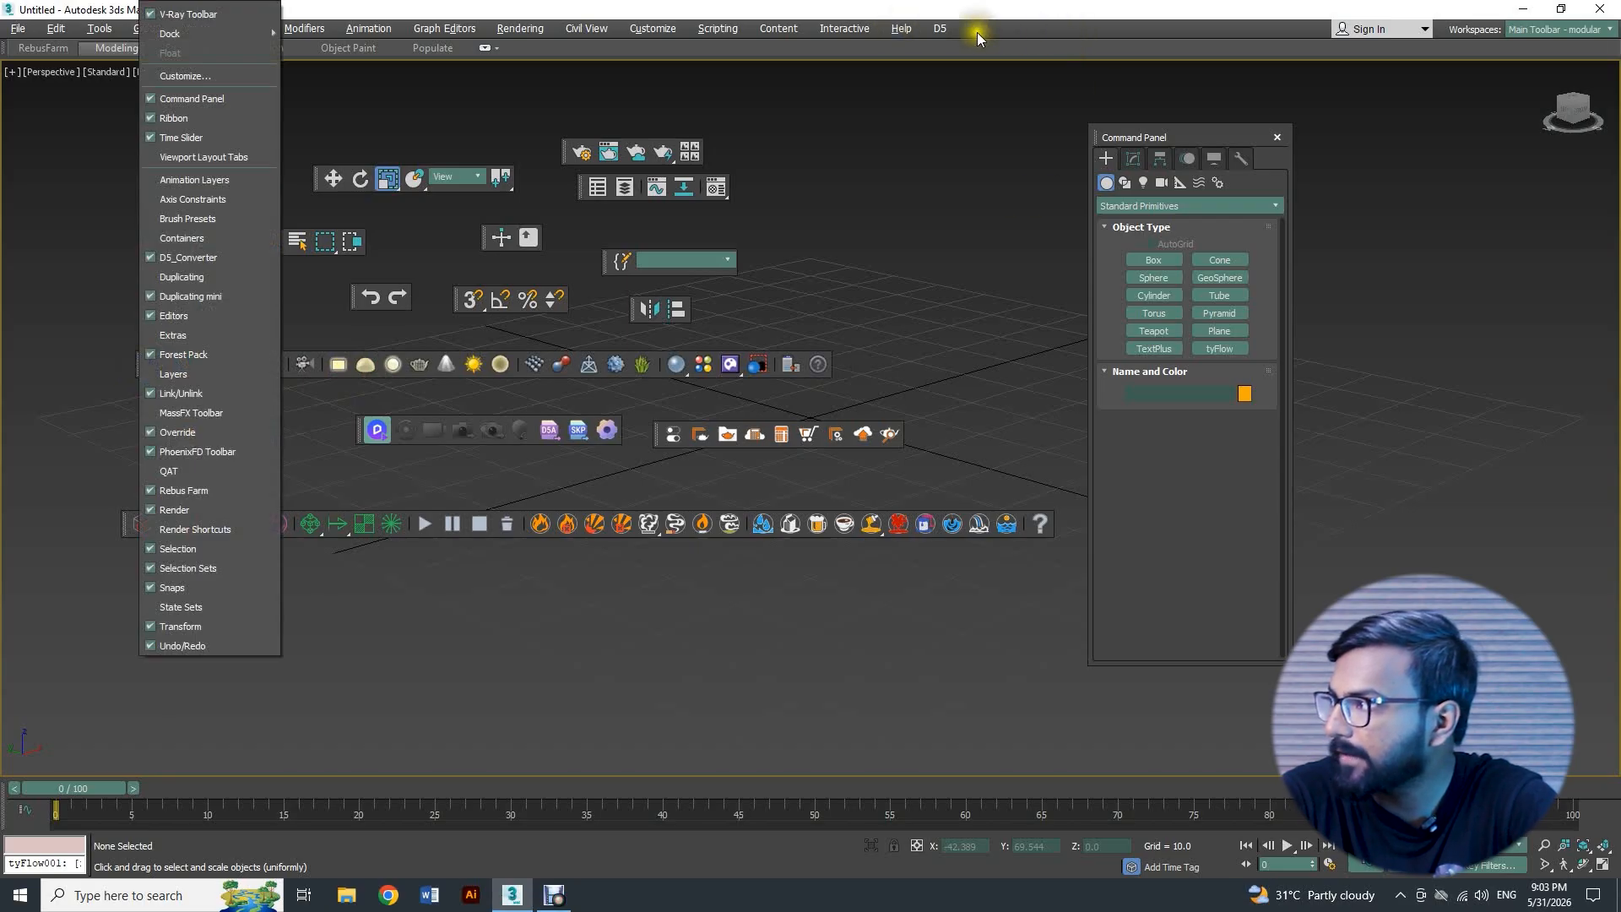
pyautogui.rightClick(1042, 32)
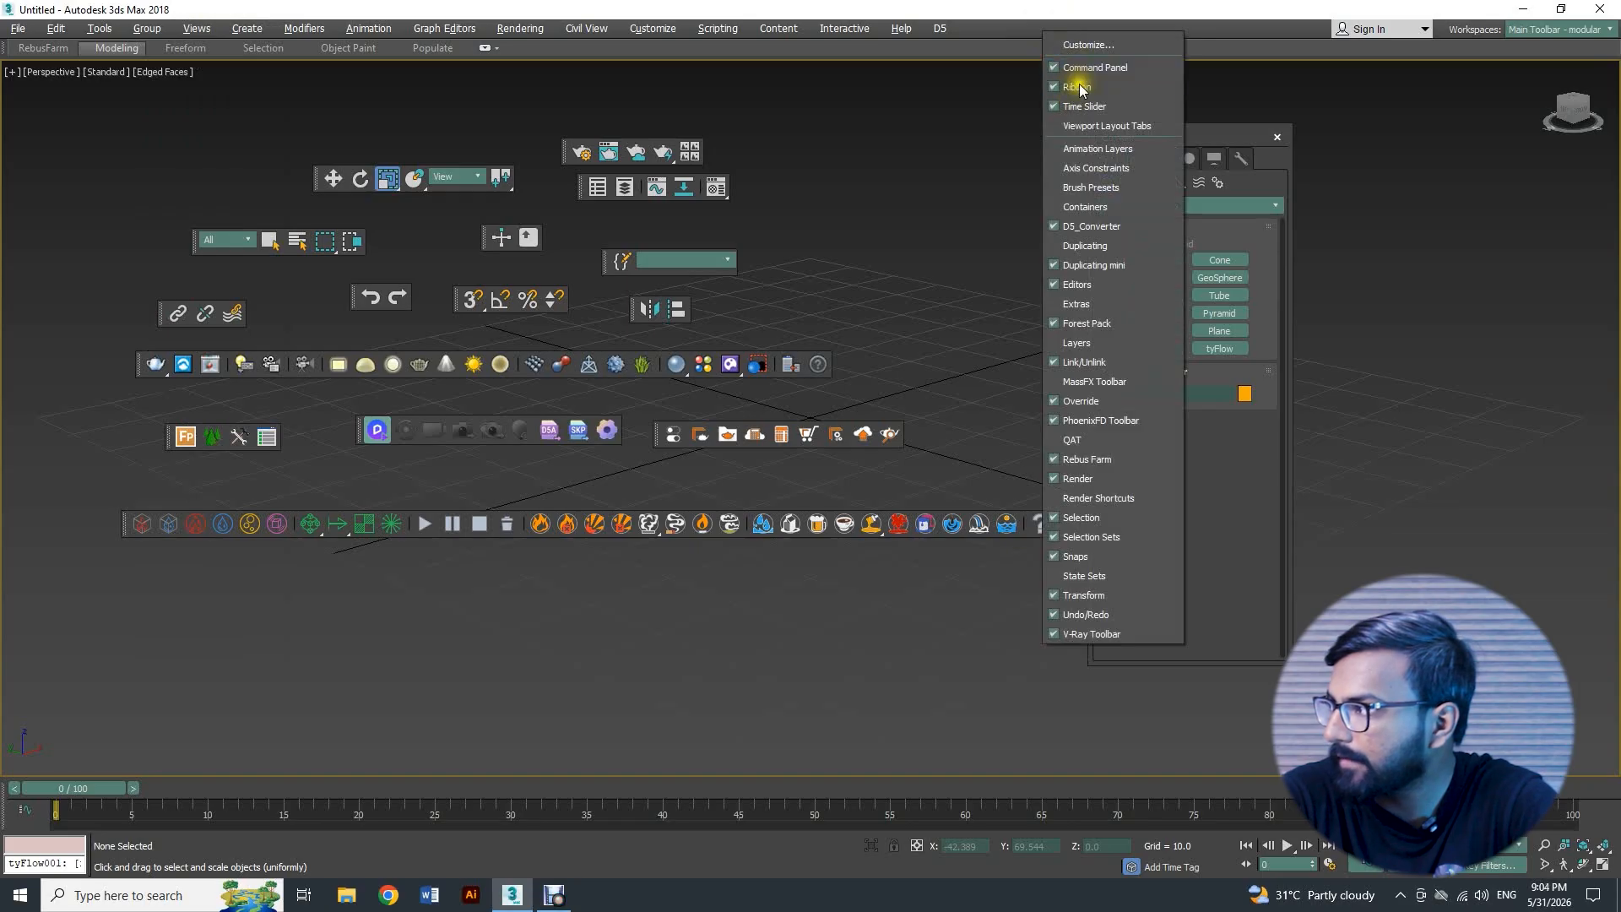
pyautogui.click(1086, 305)
pyautogui.moveTo(2, 61); pyautogui.dragTo(768, 217)
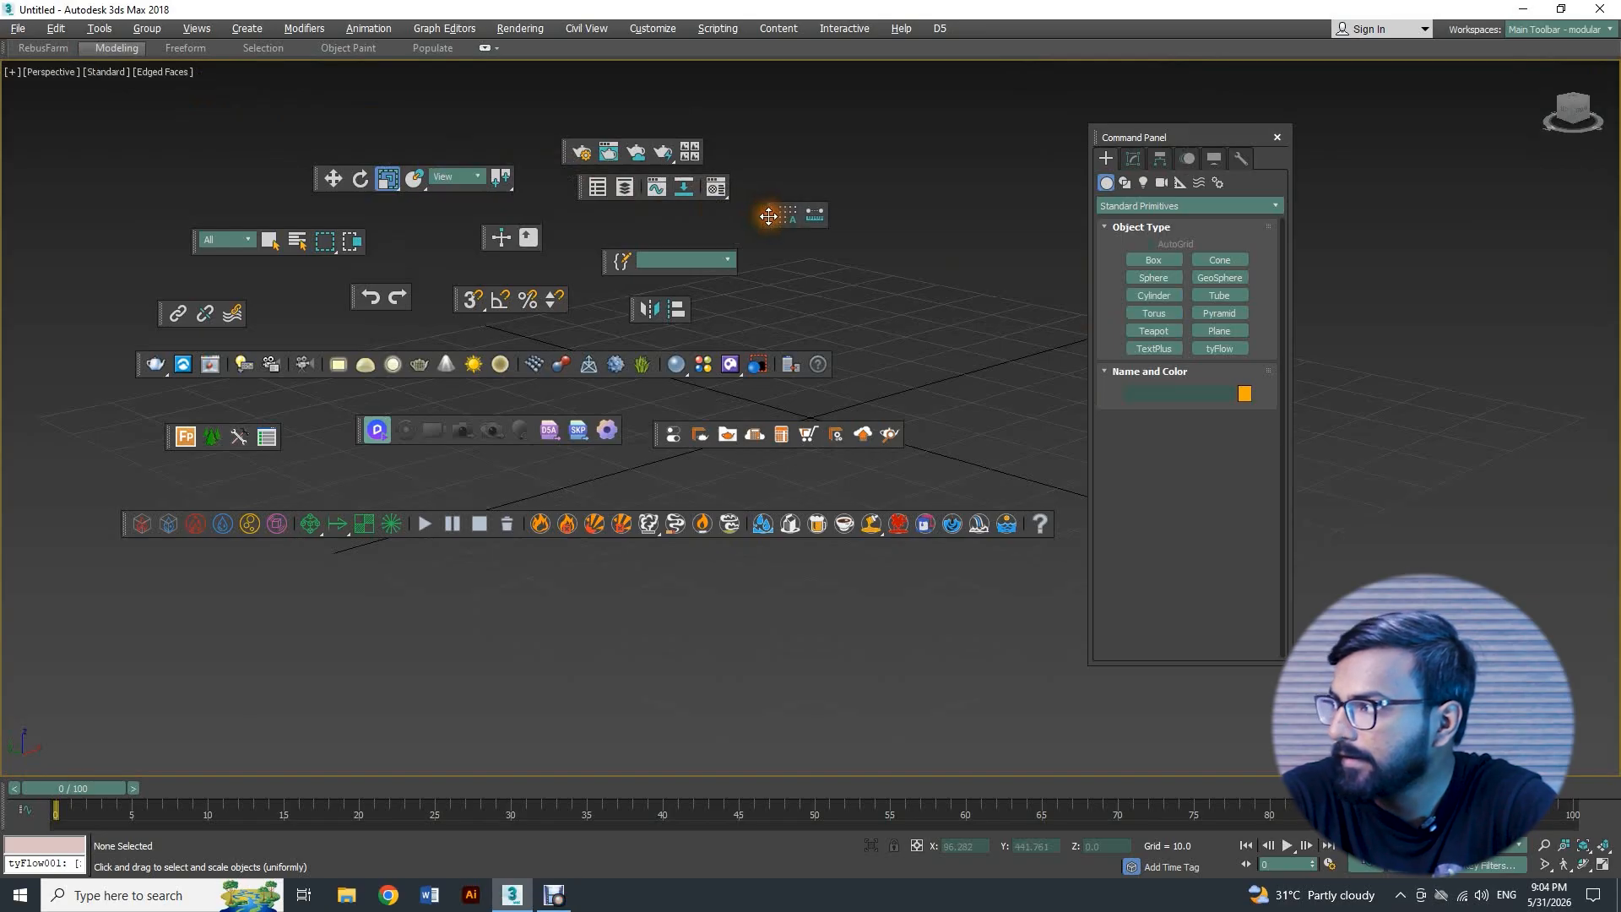
pyautogui.rightClick(1038, 32)
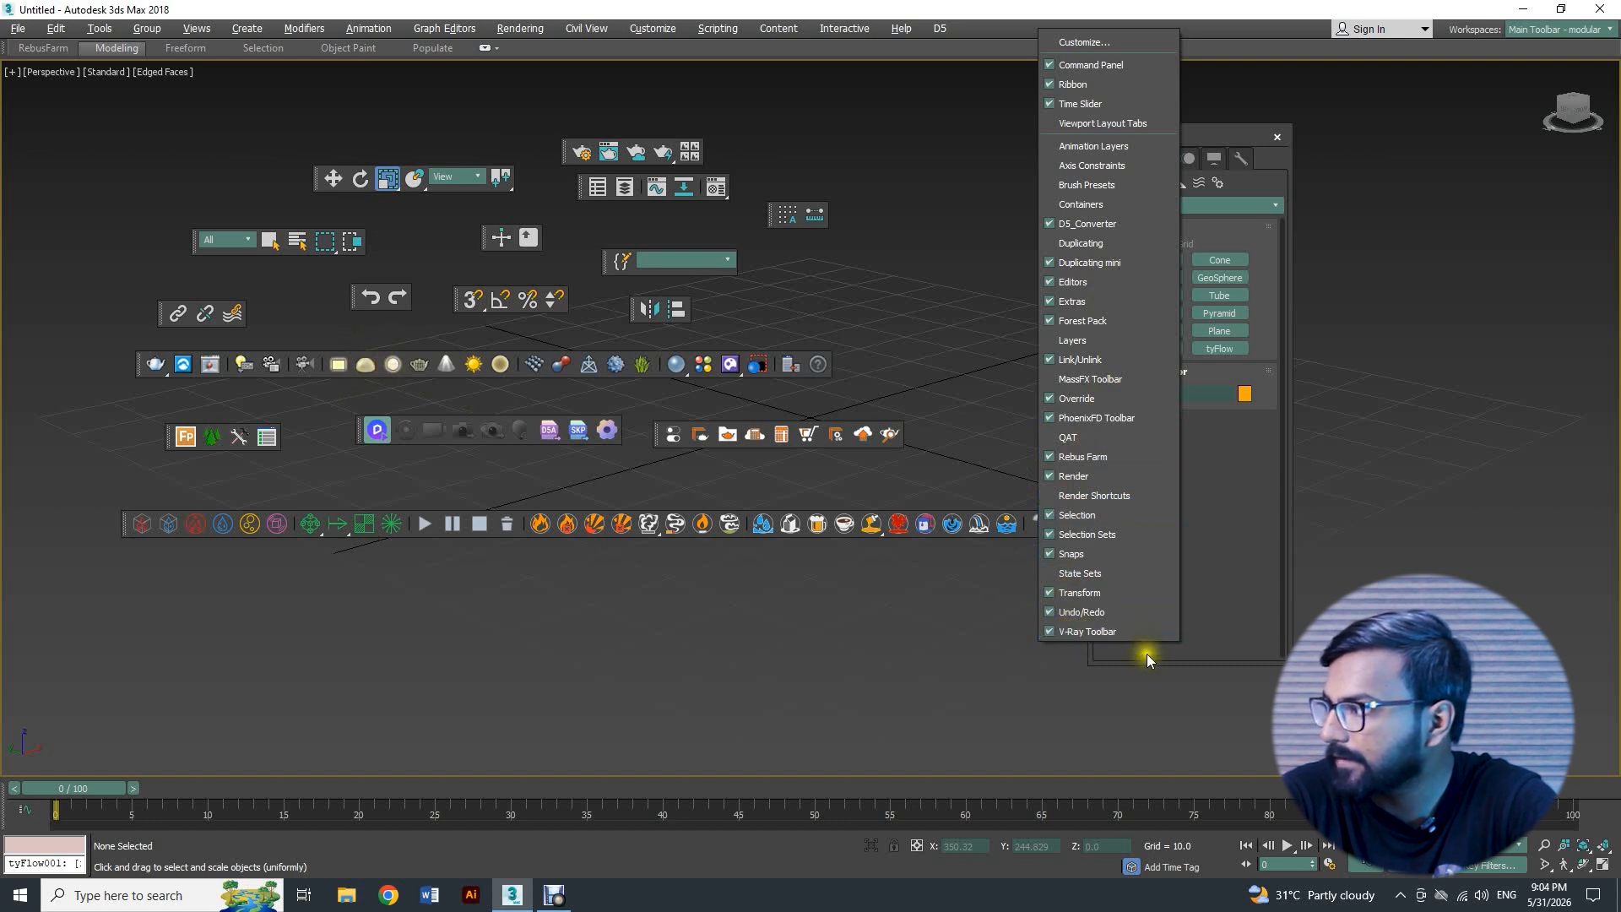
pyautogui.click(1084, 631)
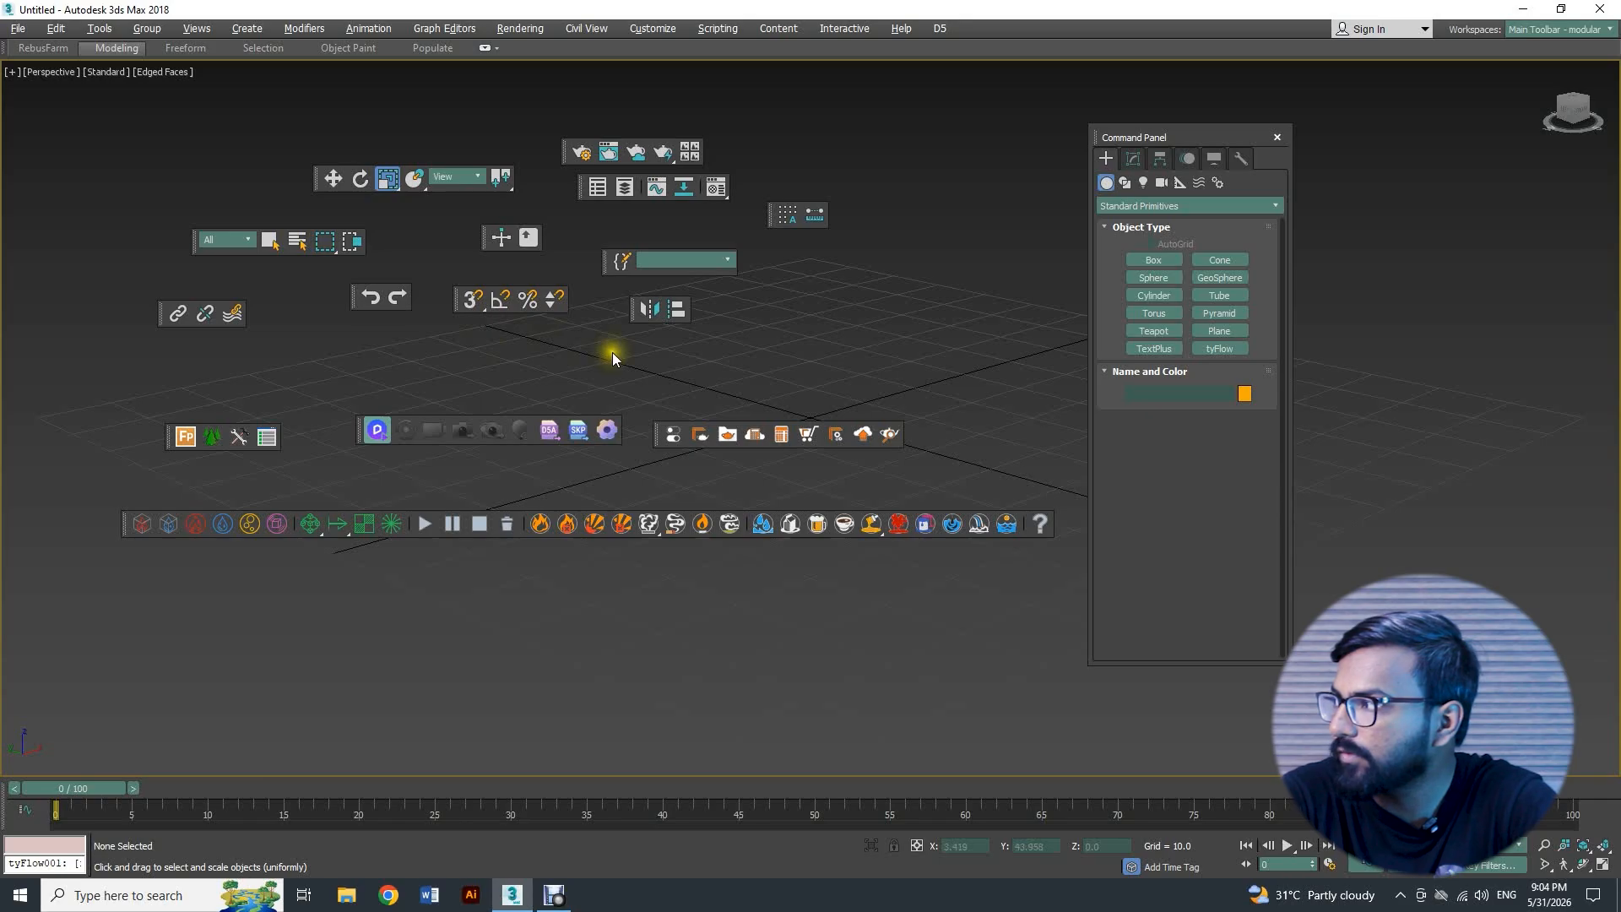
# Step: Close the floating Command Panel and show it again
pyautogui.click(1277, 138)
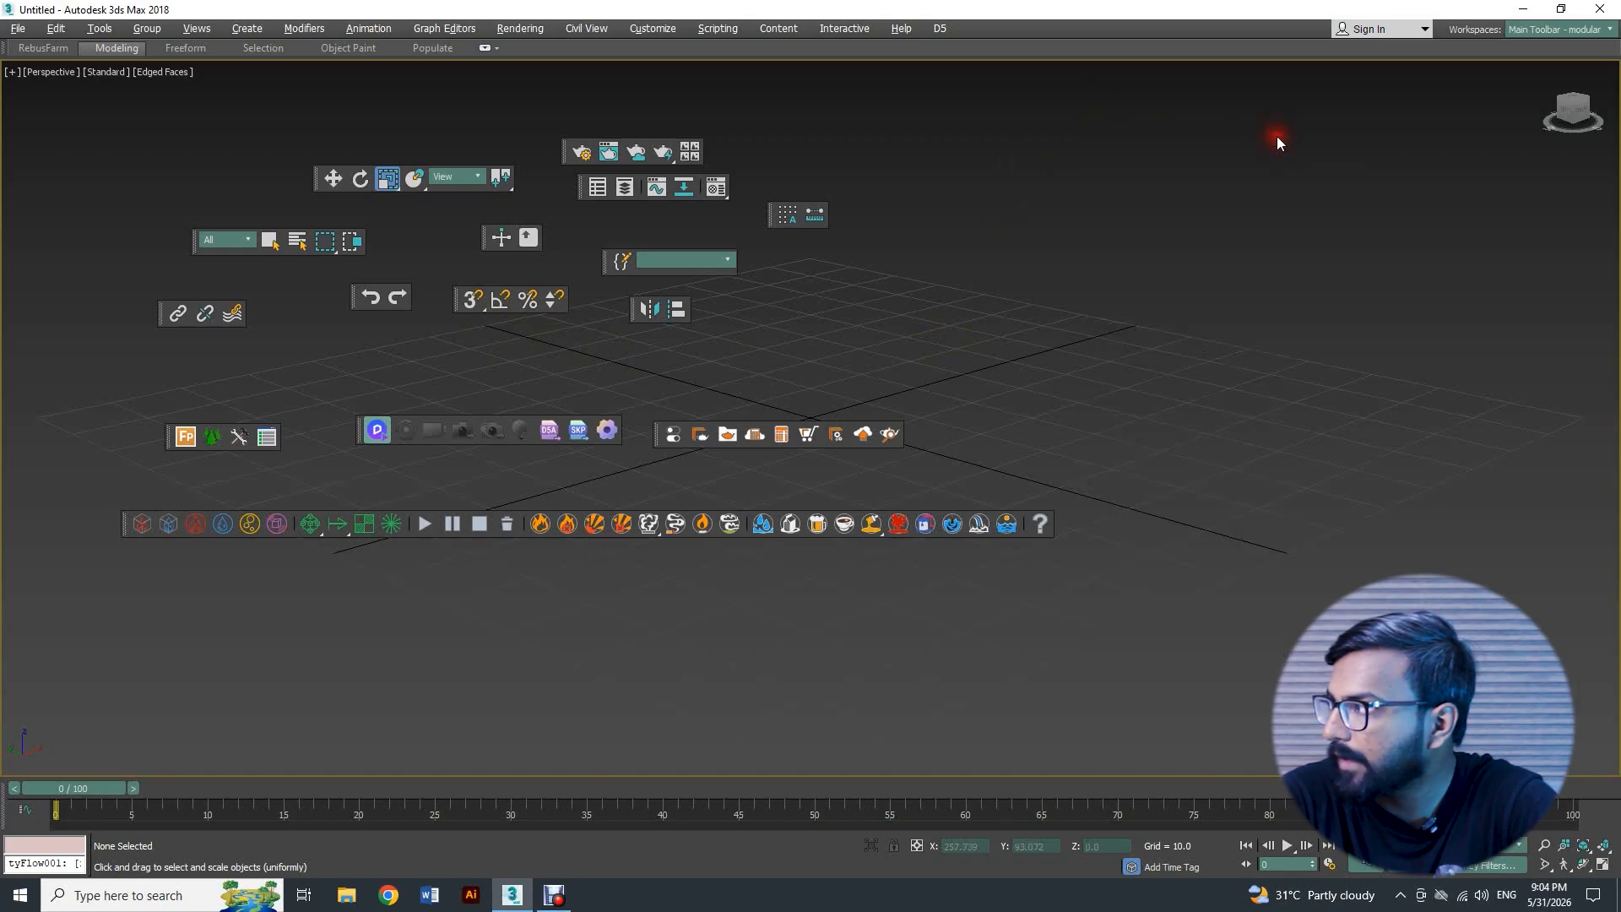
pyautogui.rightClick(1010, 28)
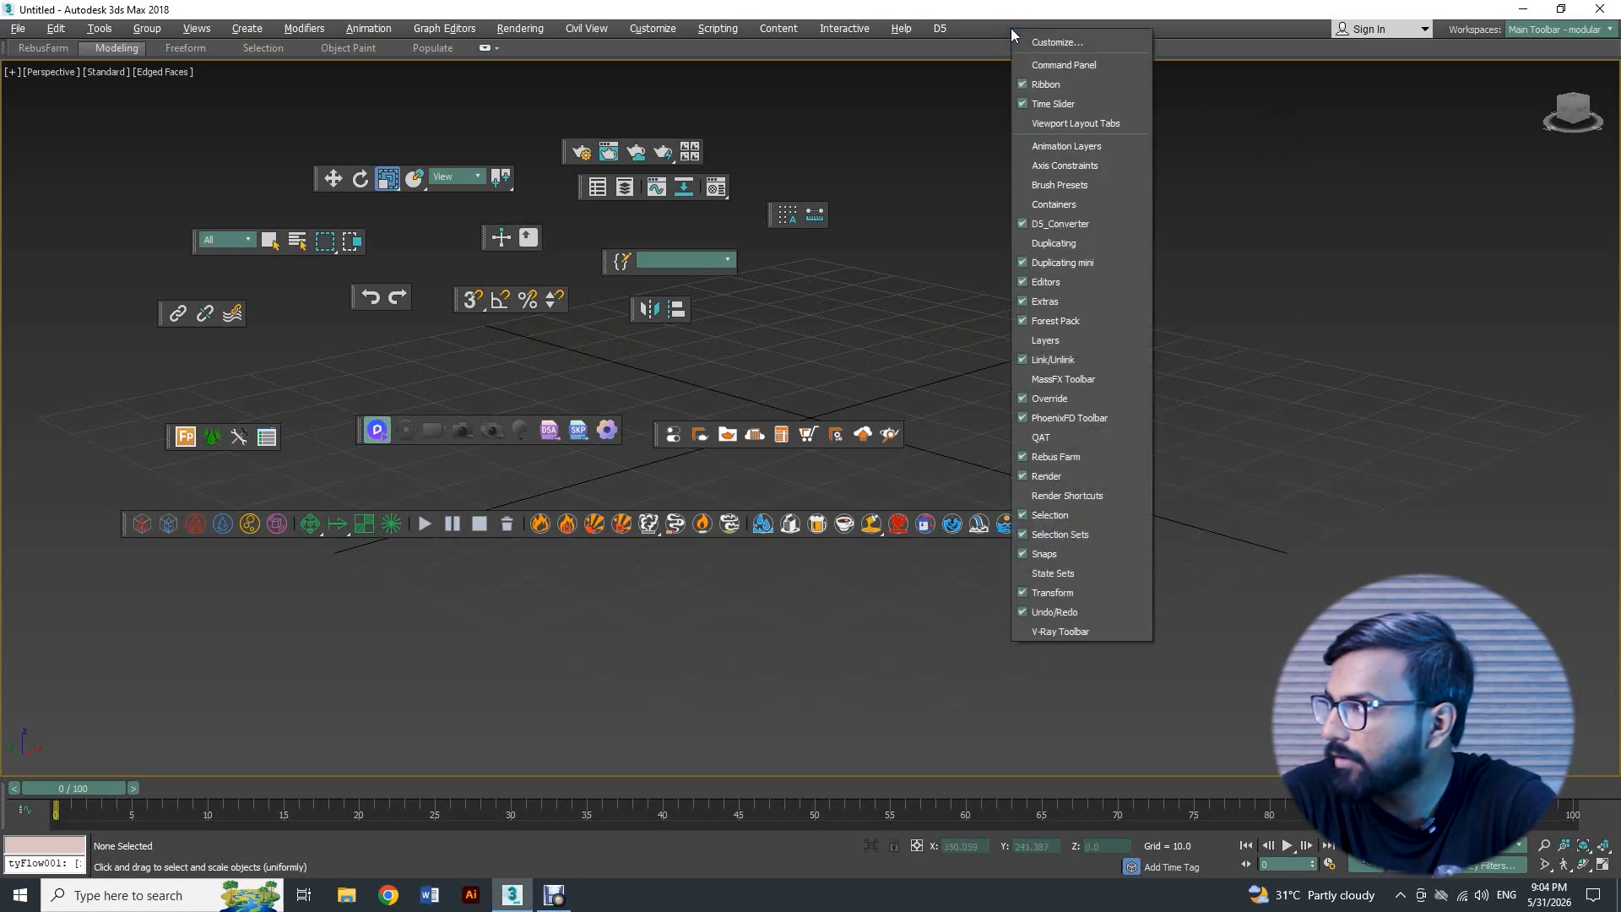
pyautogui.click(1066, 68)
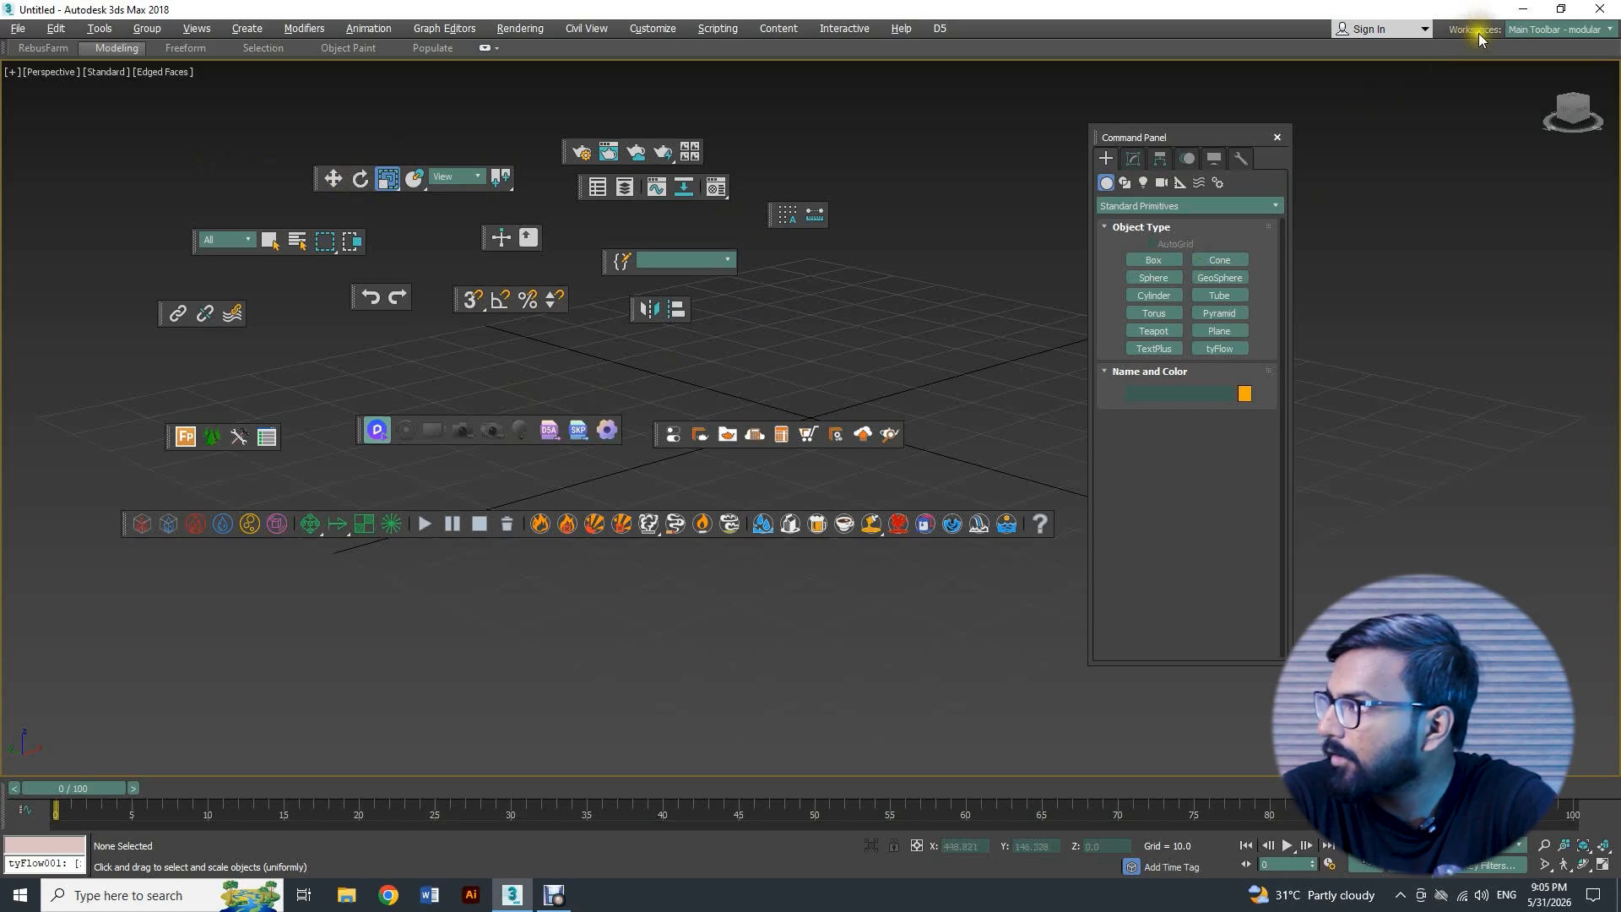
# Step: Reset the Main Toolbar - modular workspace to its default state
pyautogui.click(1533, 30)
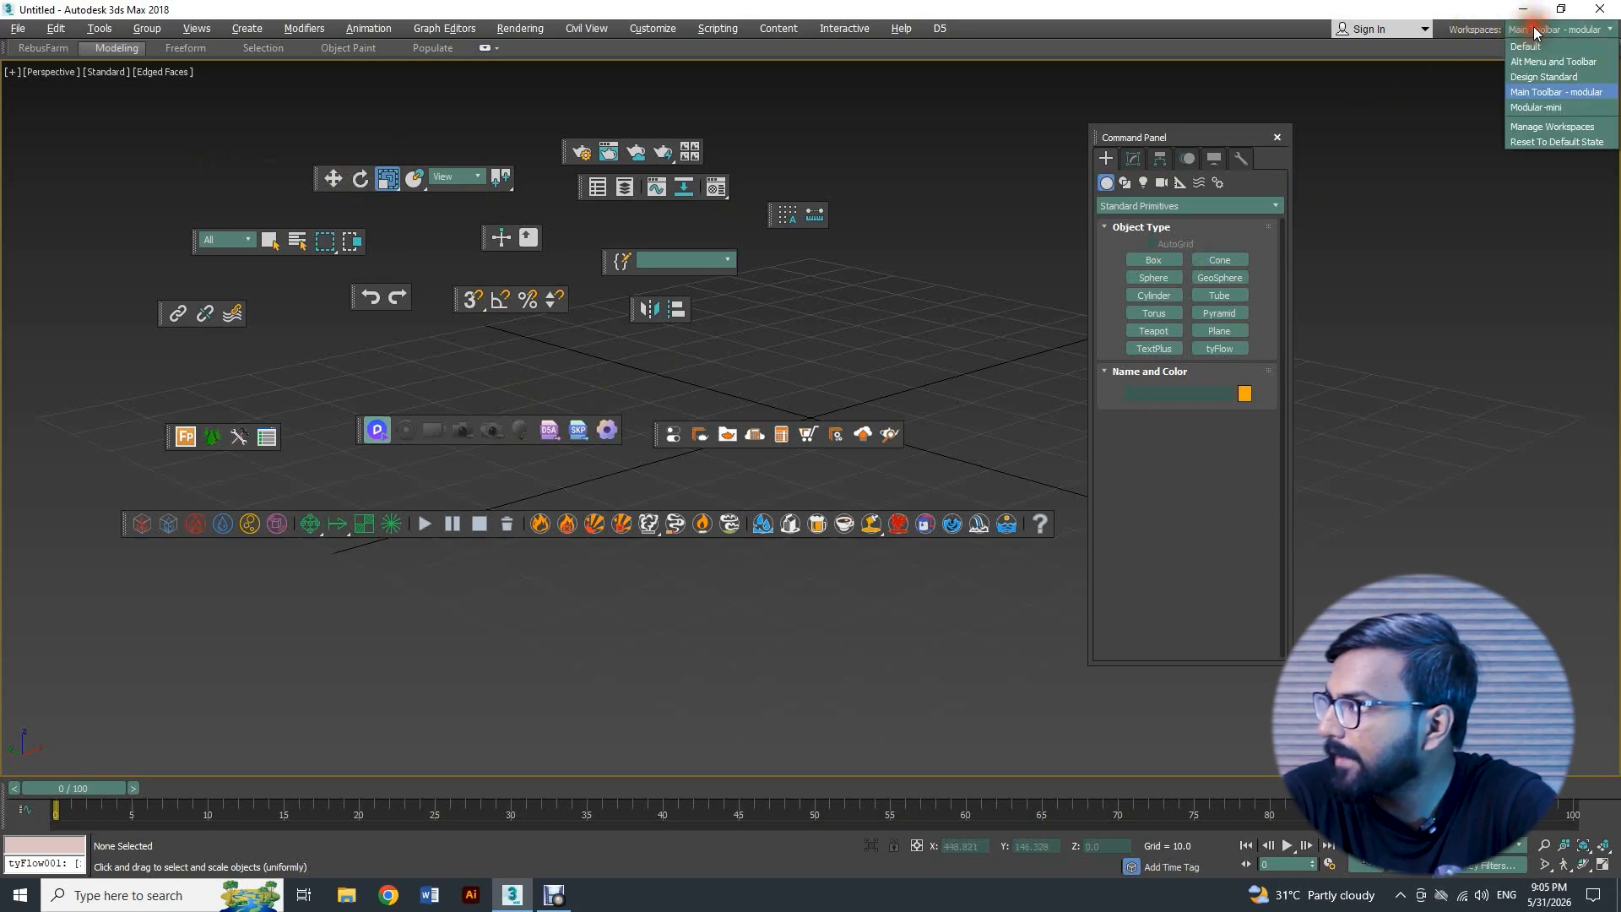
pyautogui.click(1550, 143)
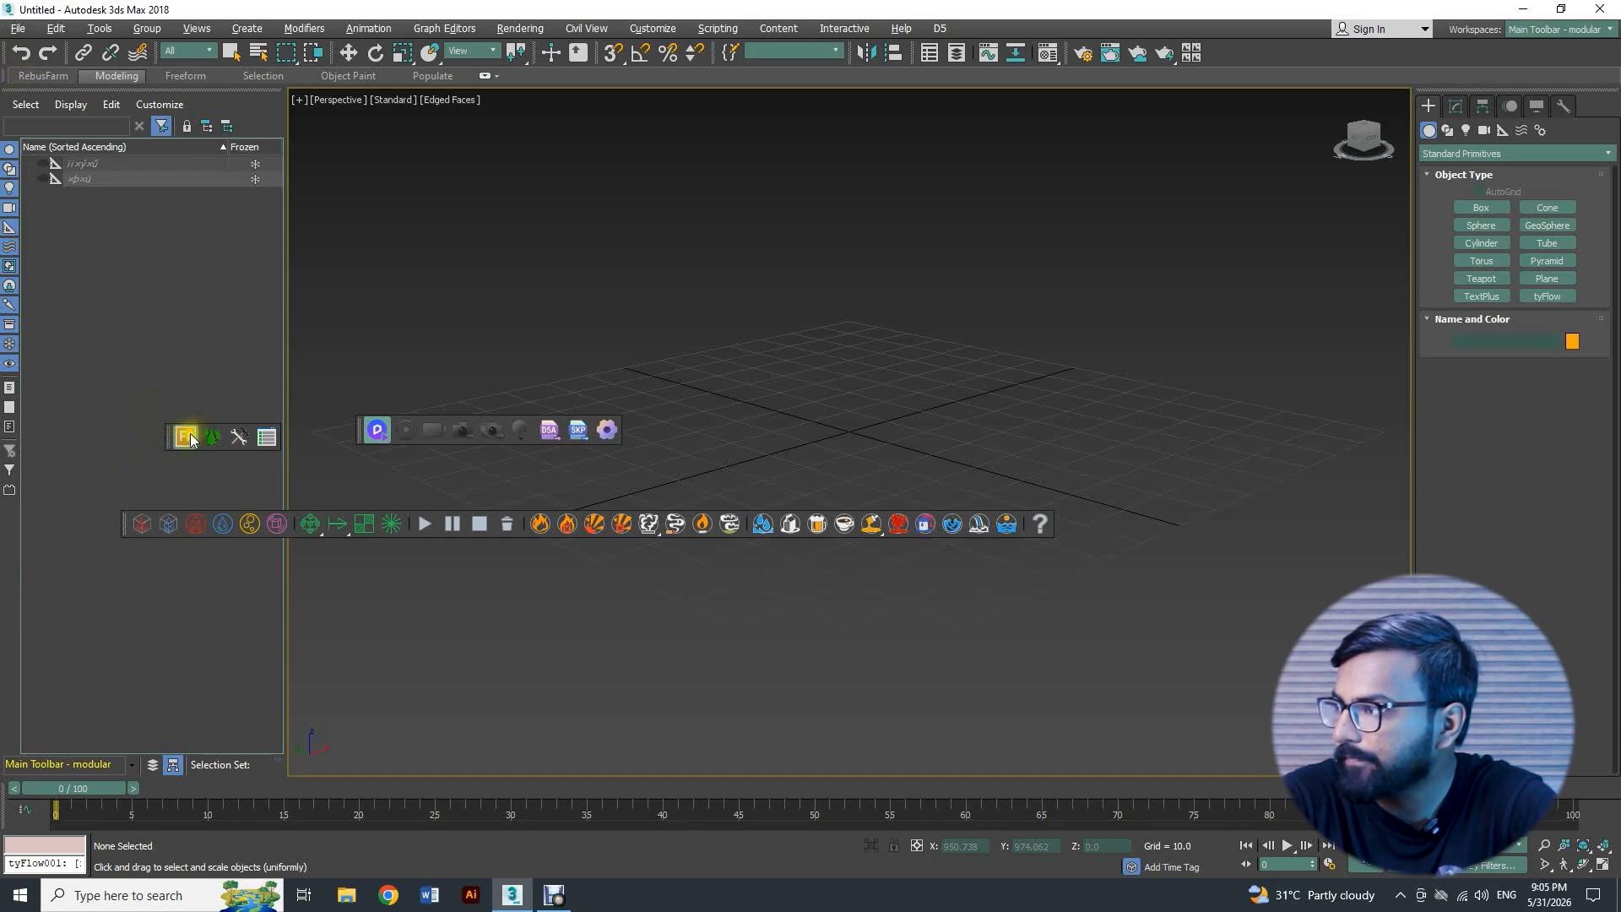
pyautogui.click(291, 565)
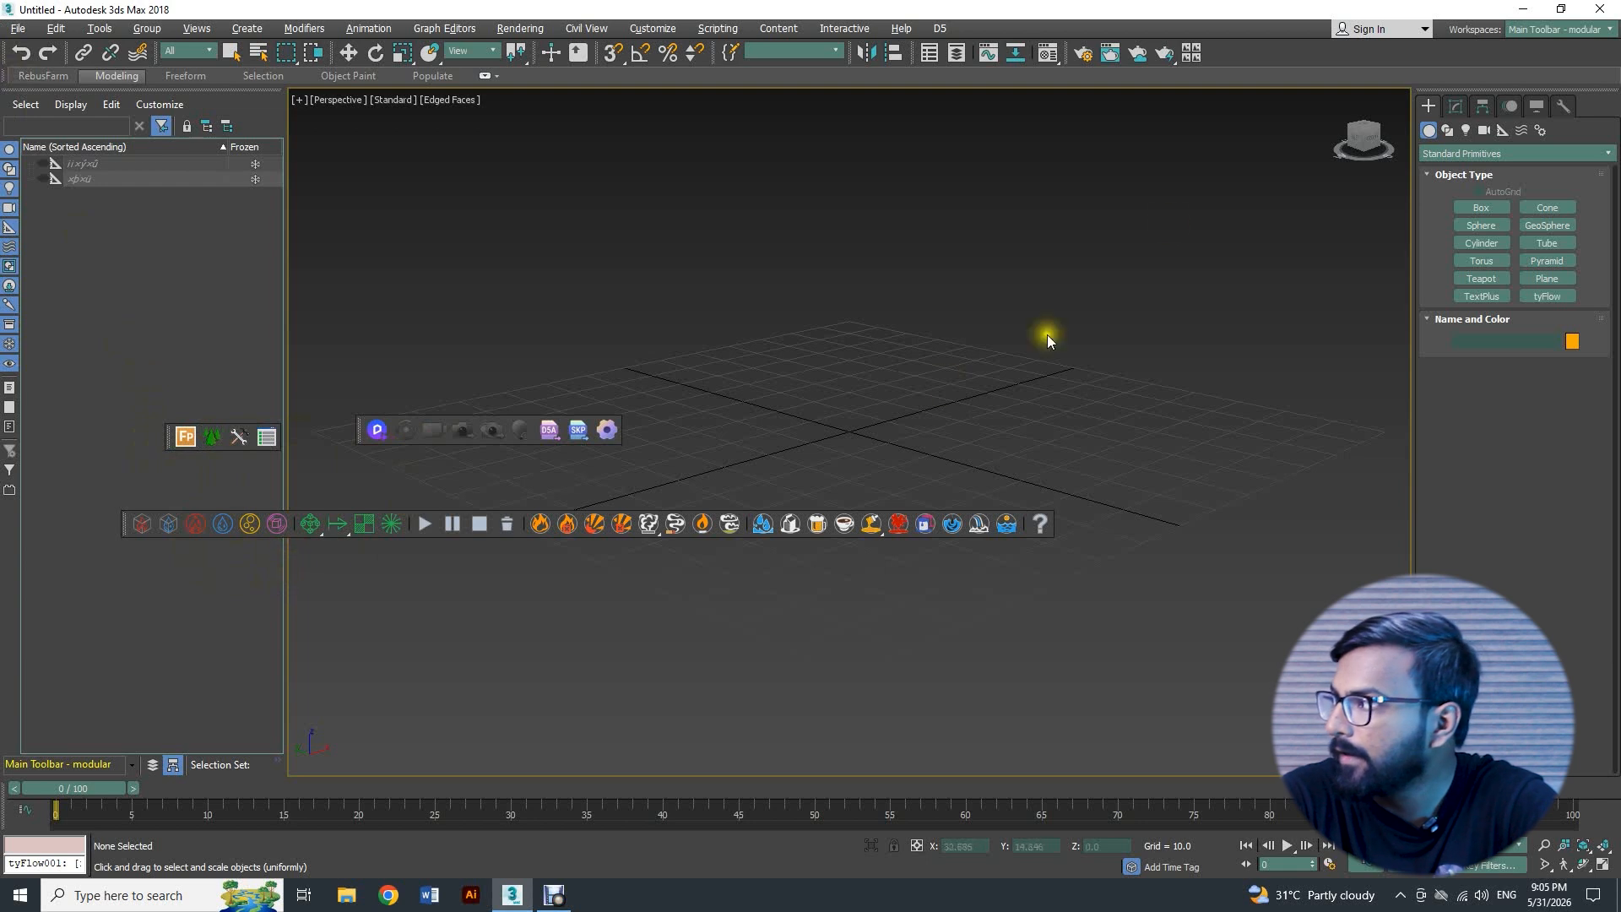
# Step: Show the V-Ray toolbar and dock it in one row with the Forest Pack and D5_Converter toolbars beneath the main toolbar
pyautogui.rightClick(1248, 57)
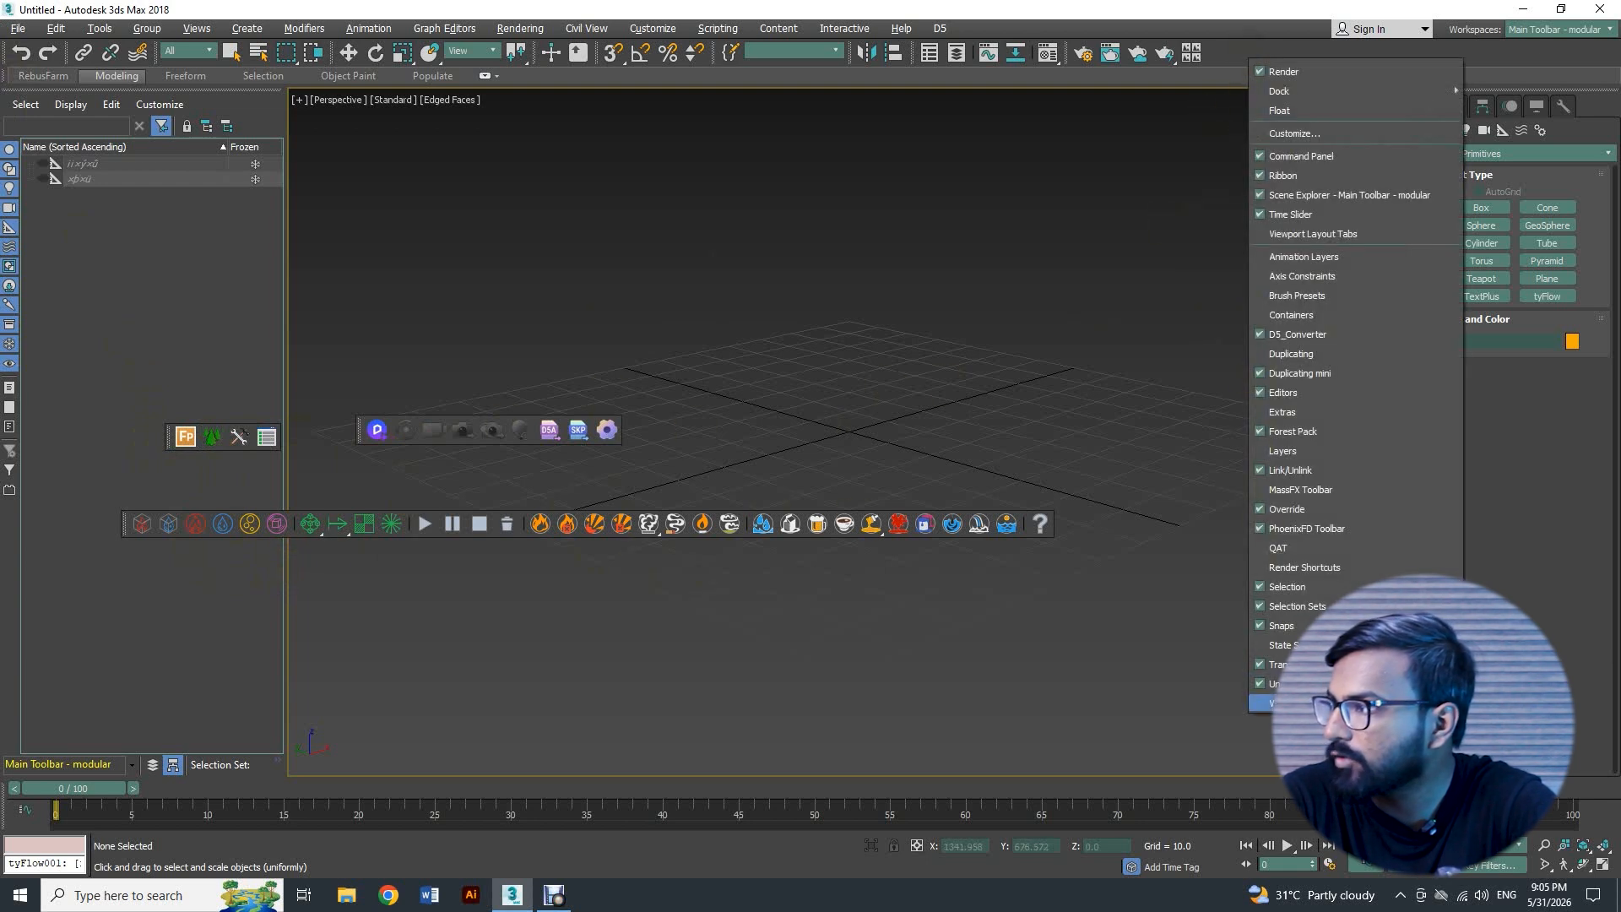
pyautogui.click(1300, 703)
pyautogui.moveTo(140, 370); pyautogui.dragTo(22, 80)
pyautogui.moveTo(173, 422); pyautogui.dragTo(669, 115)
pyautogui.moveTo(361, 414); pyautogui.dragTo(839, 76)
# Step: Try docking the PhoenixFD toolbar vertically on both sides of the workspace, and finally dock it horizontally beneath the time slider
pyautogui.moveTo(125, 524); pyautogui.dragTo(18, 532)
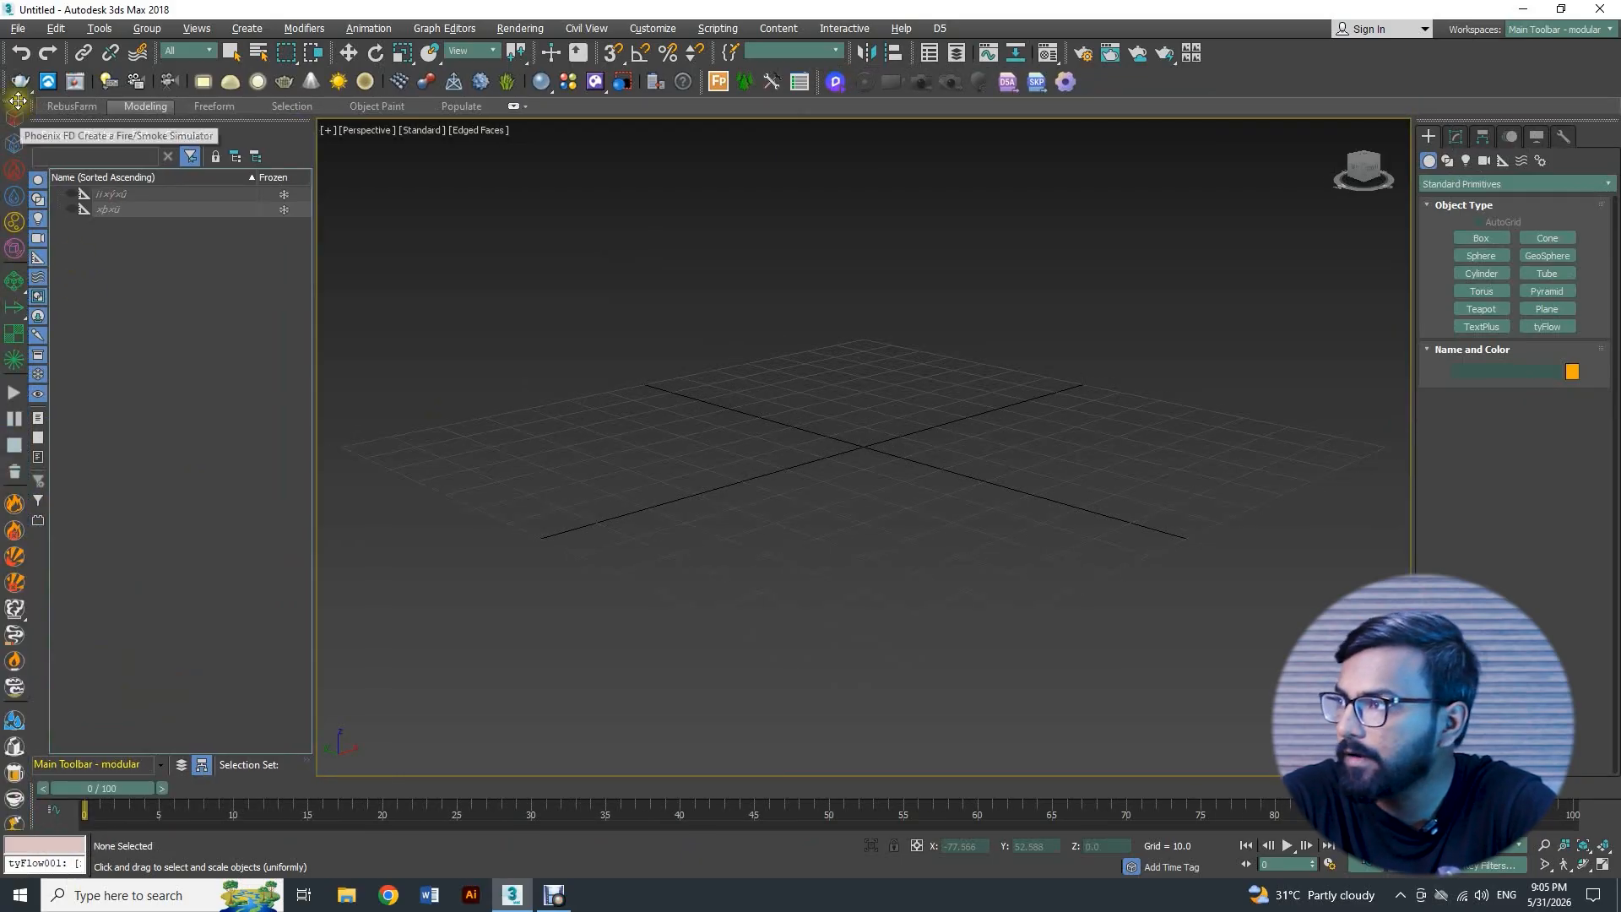
pyautogui.moveTo(66, 117); pyautogui.dragTo(1609, 309)
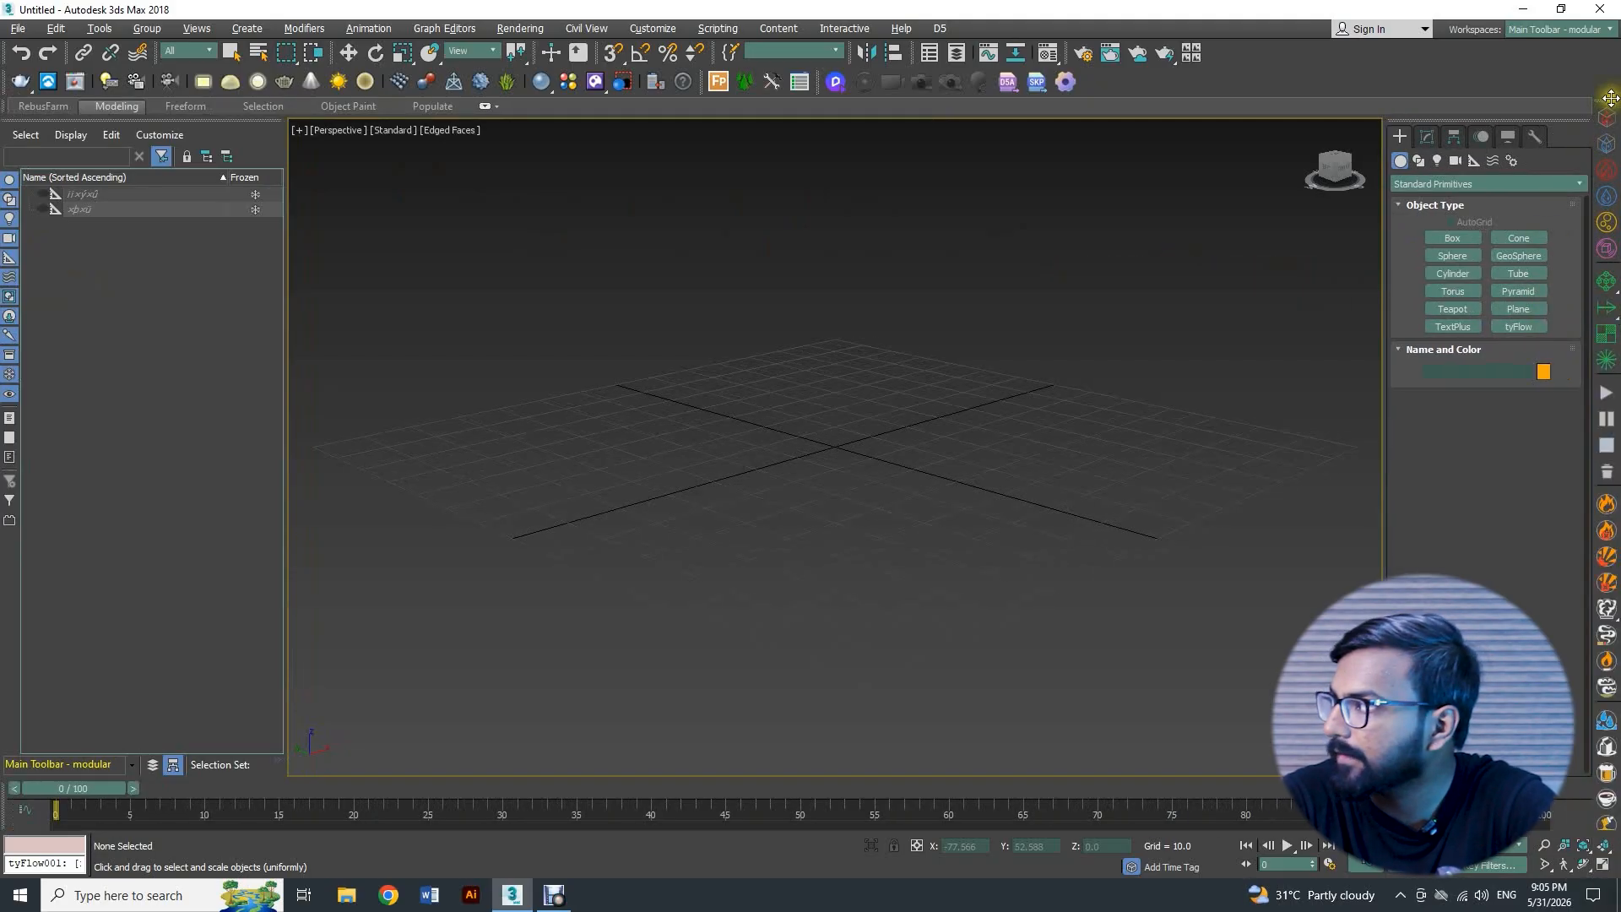
pyautogui.moveTo(1609, 98); pyautogui.dragTo(54, 817)
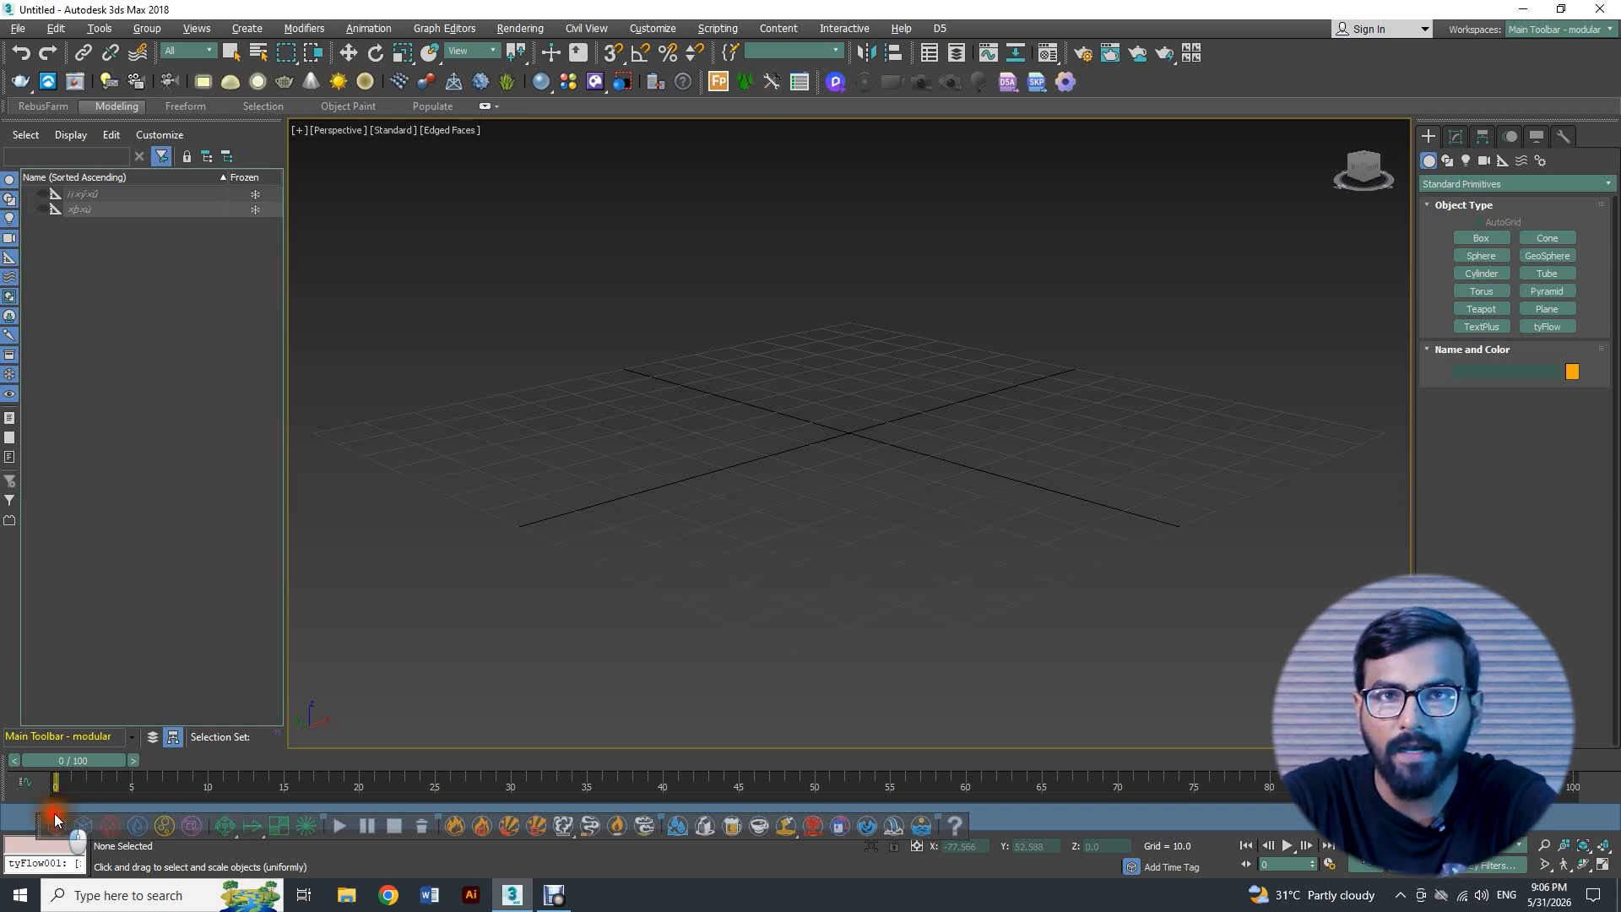
pyautogui.moveTo(54, 813); pyautogui.dragTo(54, 803)
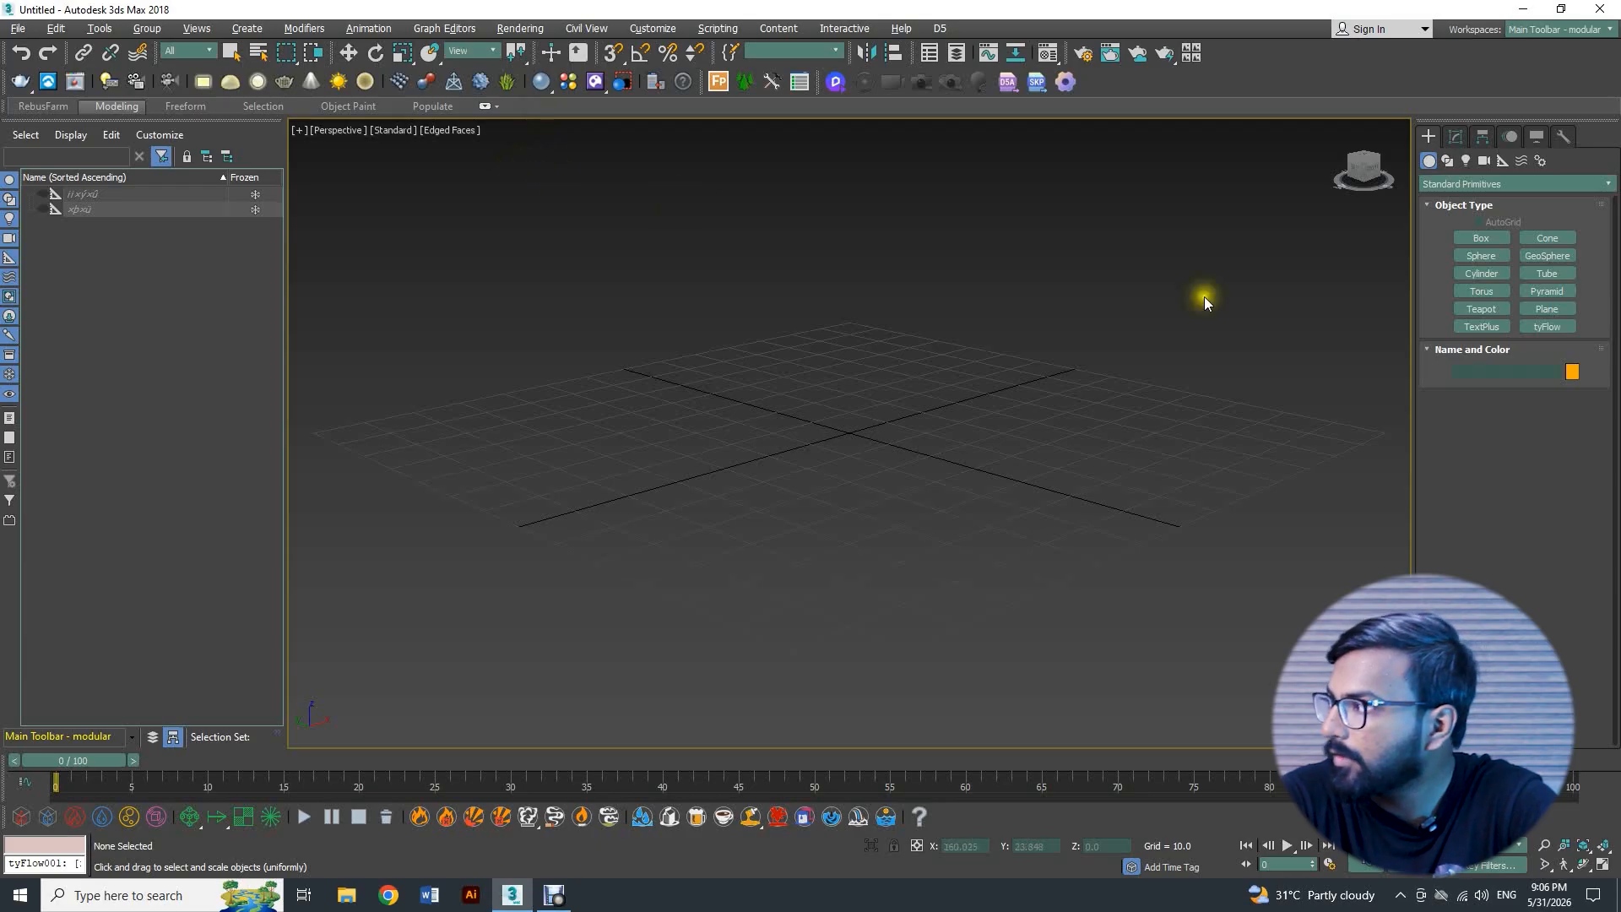
# Step: Open the Customize User Interface dialog and display its keyboard shortcut settings
pyautogui.rightClick(1103, 83)
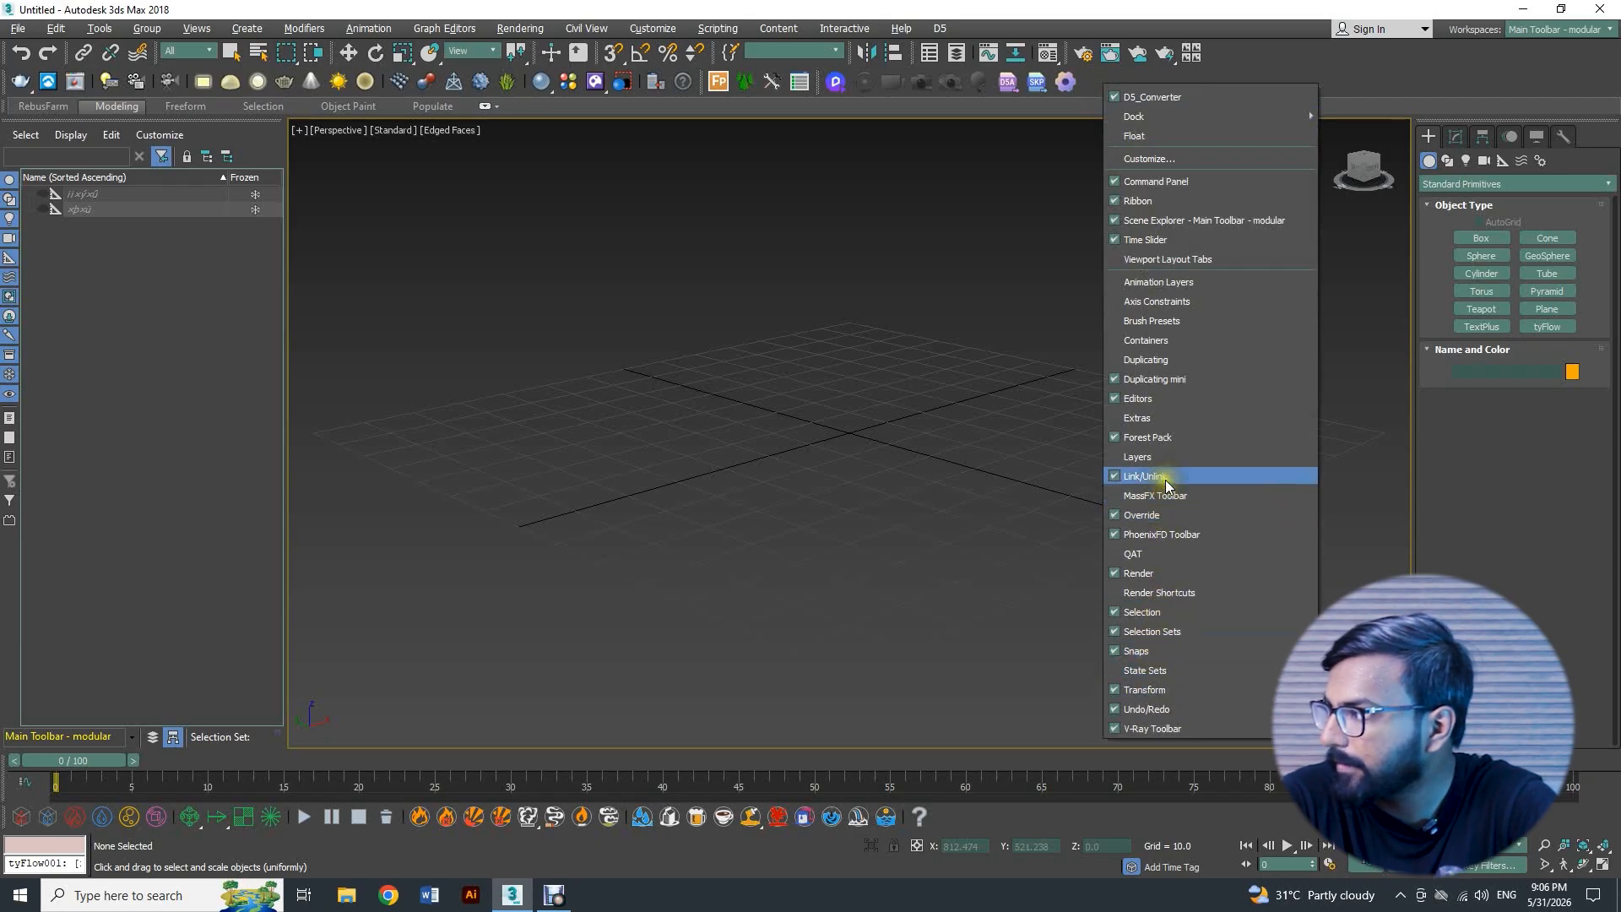
pyautogui.click(1158, 160)
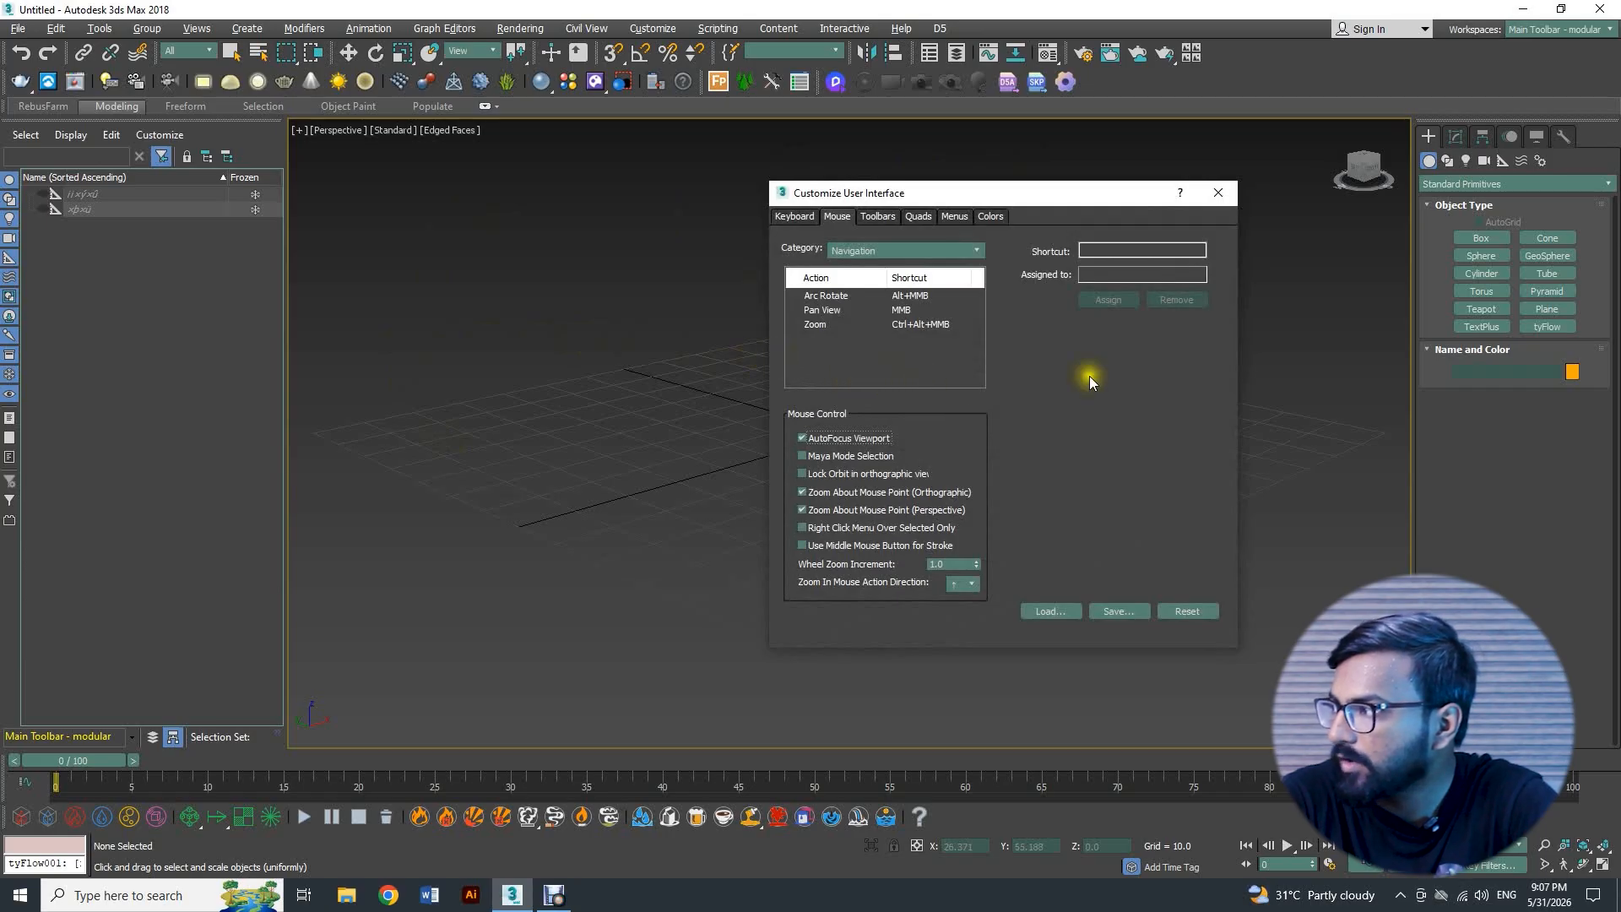
pyautogui.click(810, 217)
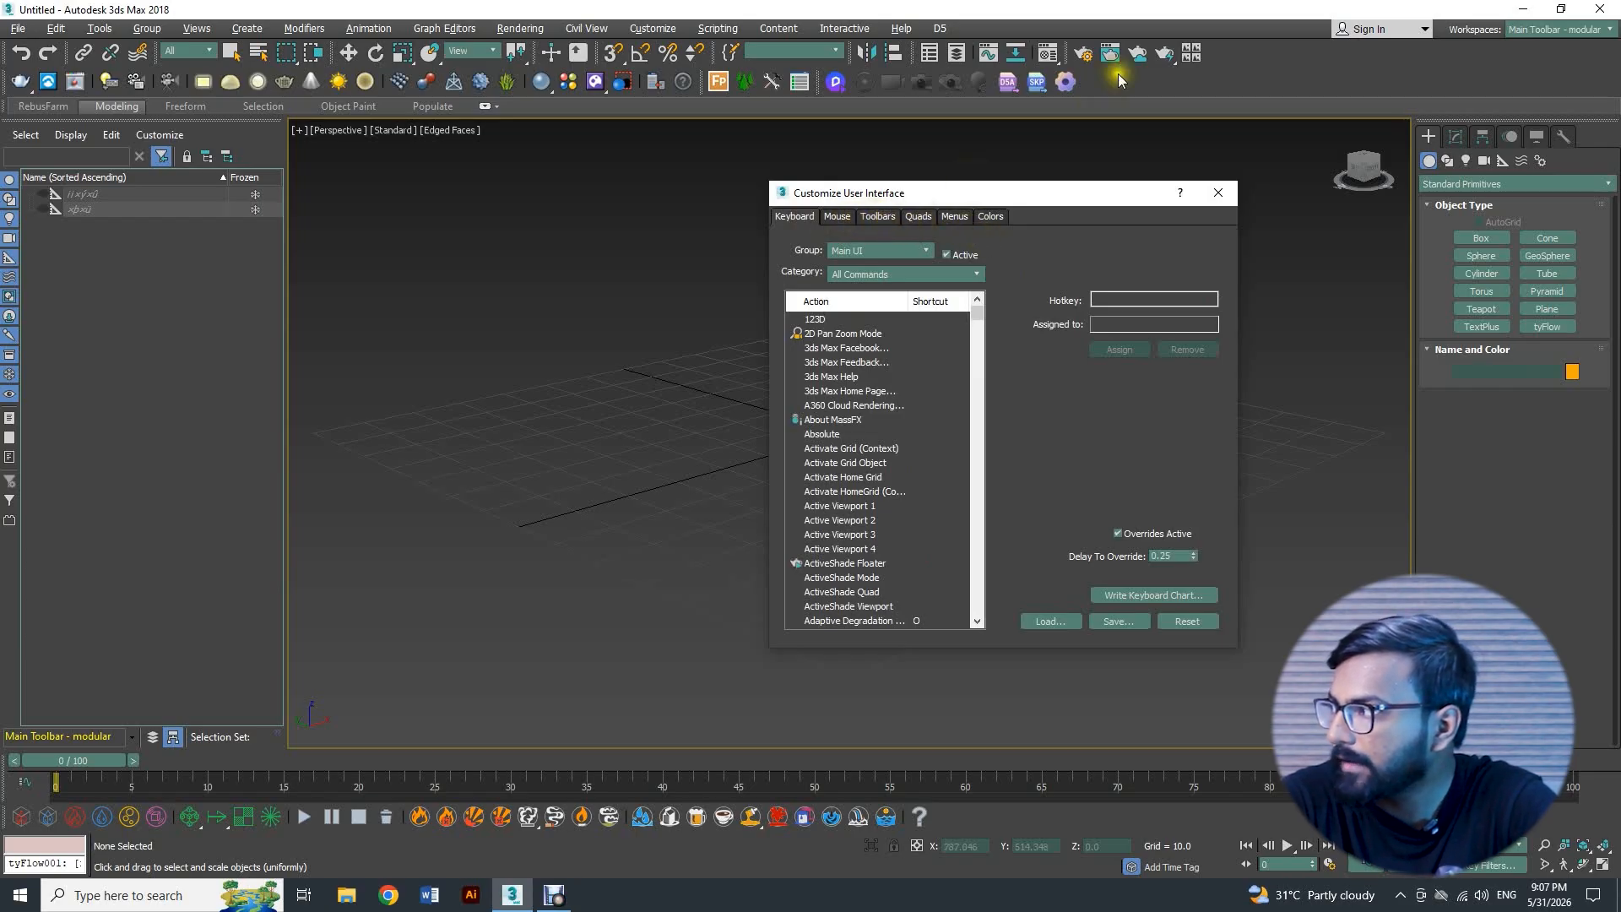
# Step: Display the toolbar customization settings, look through the command categories, and browse the action list of the All Commands category
pyautogui.click(878, 216)
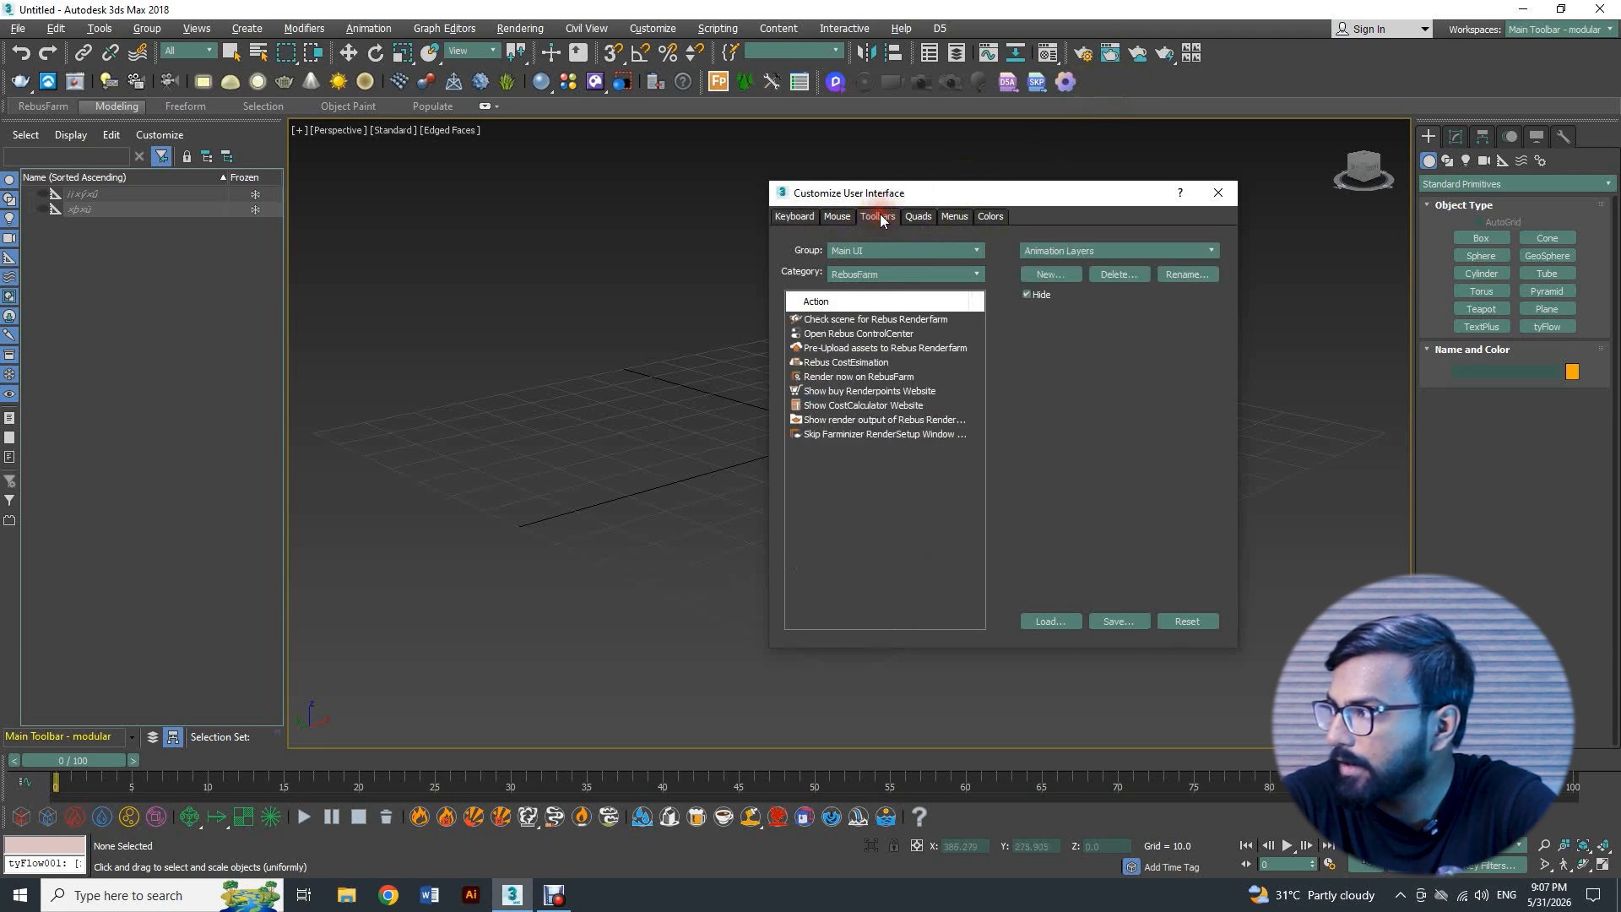
pyautogui.click(857, 276)
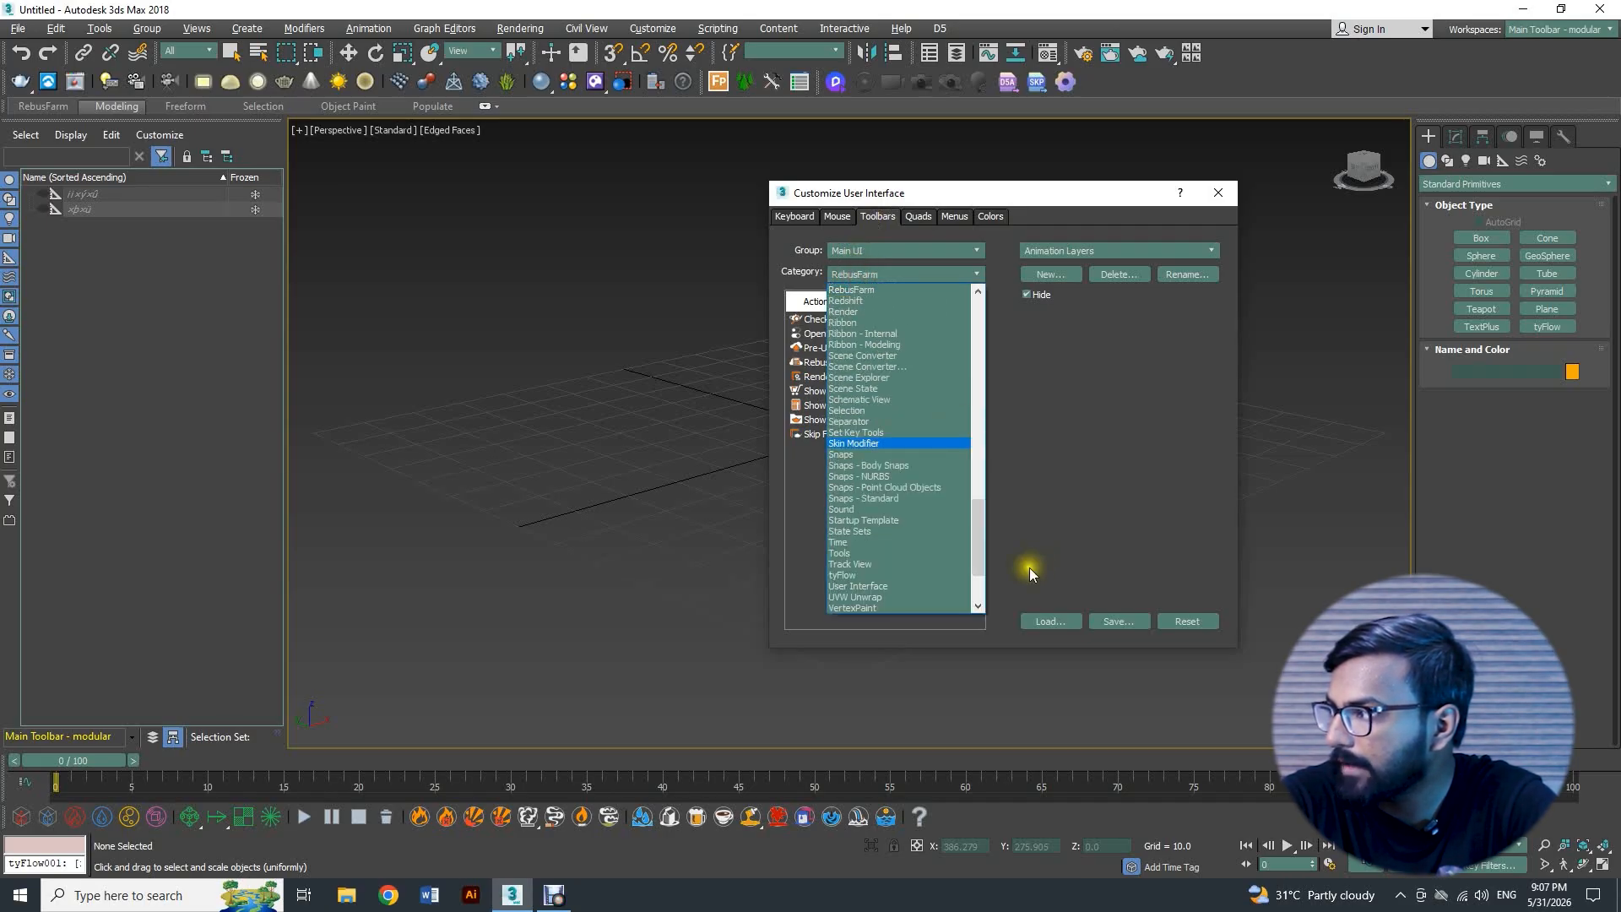
pyautogui.click(979, 410)
pyautogui.click(929, 274)
pyautogui.moveTo(981, 480); pyautogui.dragTo(977, 296)
pyautogui.click(852, 291)
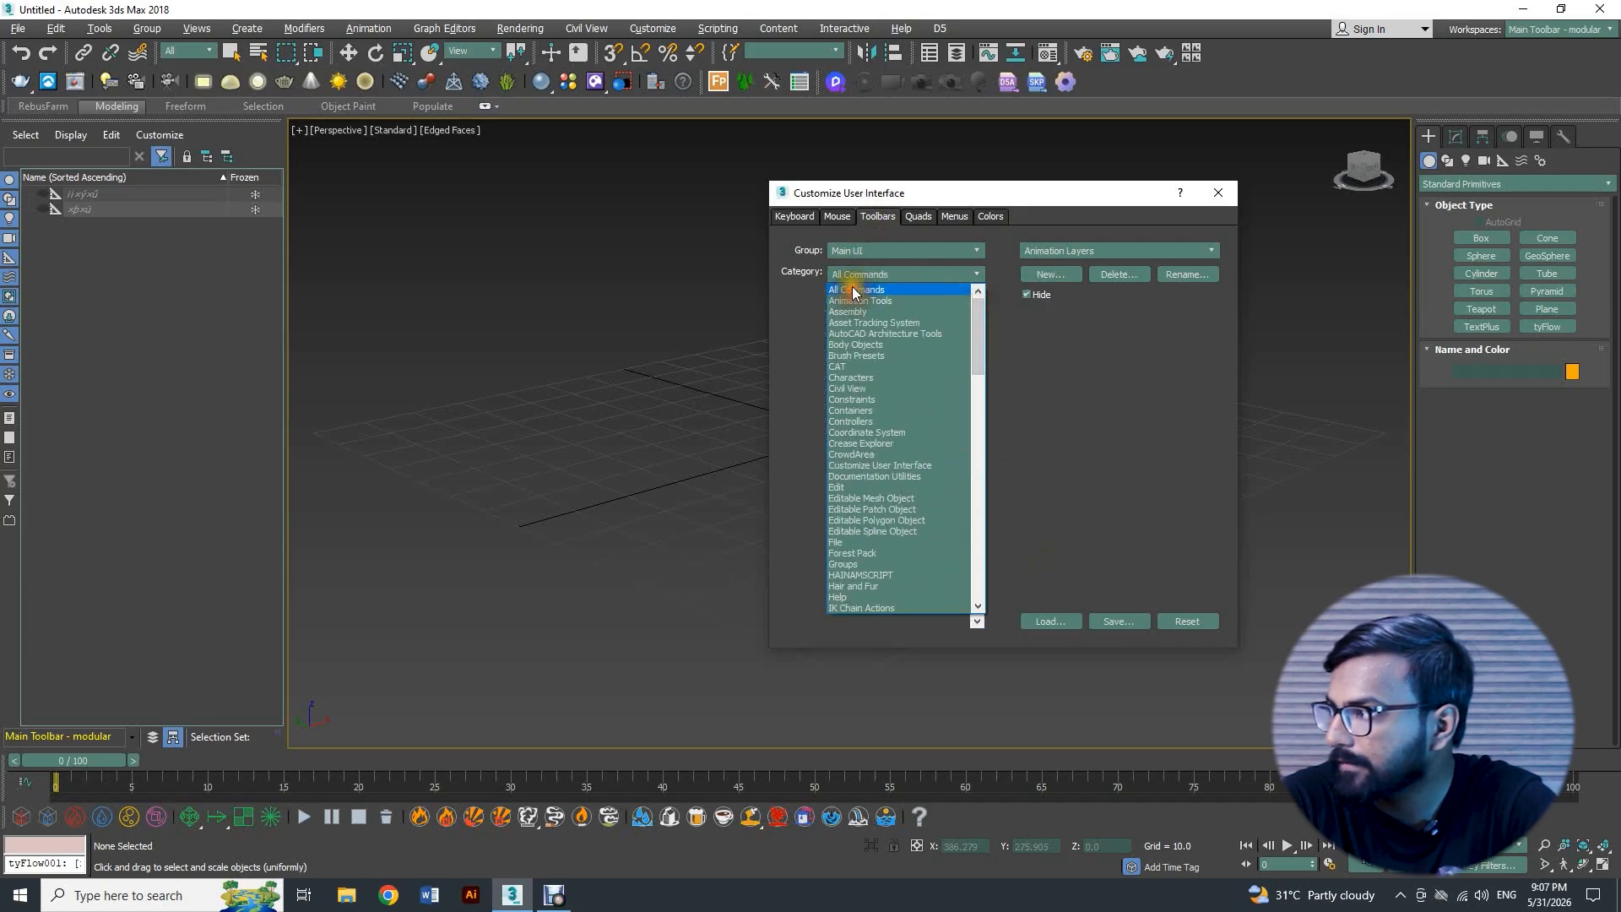
pyautogui.click(999, 373)
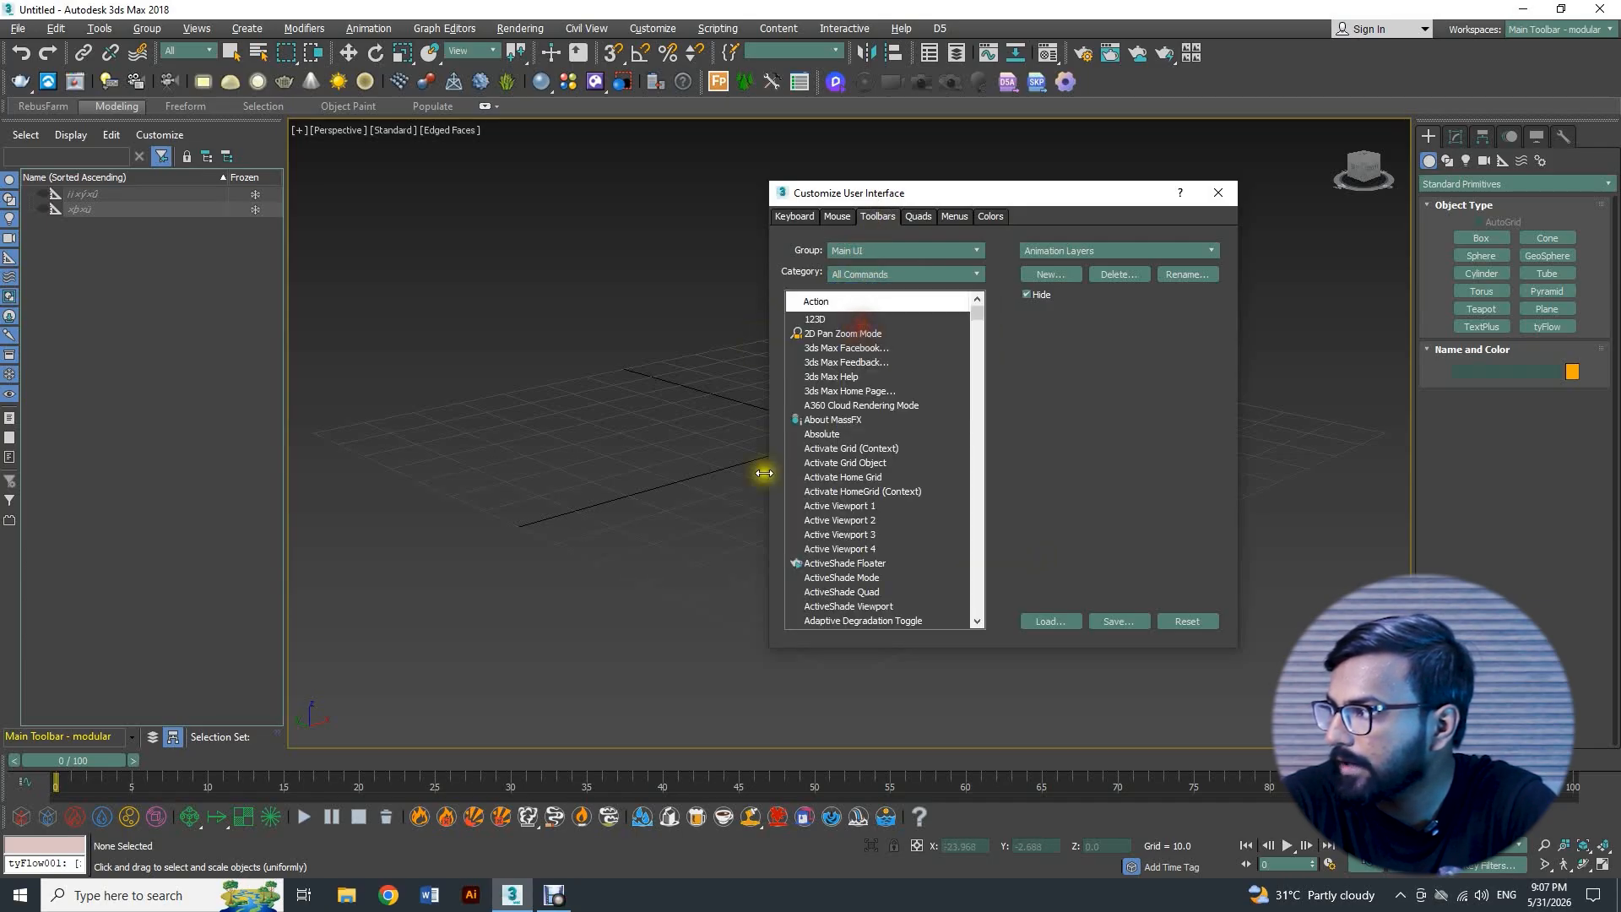
pyautogui.click(979, 332)
pyautogui.moveTo(979, 332); pyautogui.dragTo(982, 397)
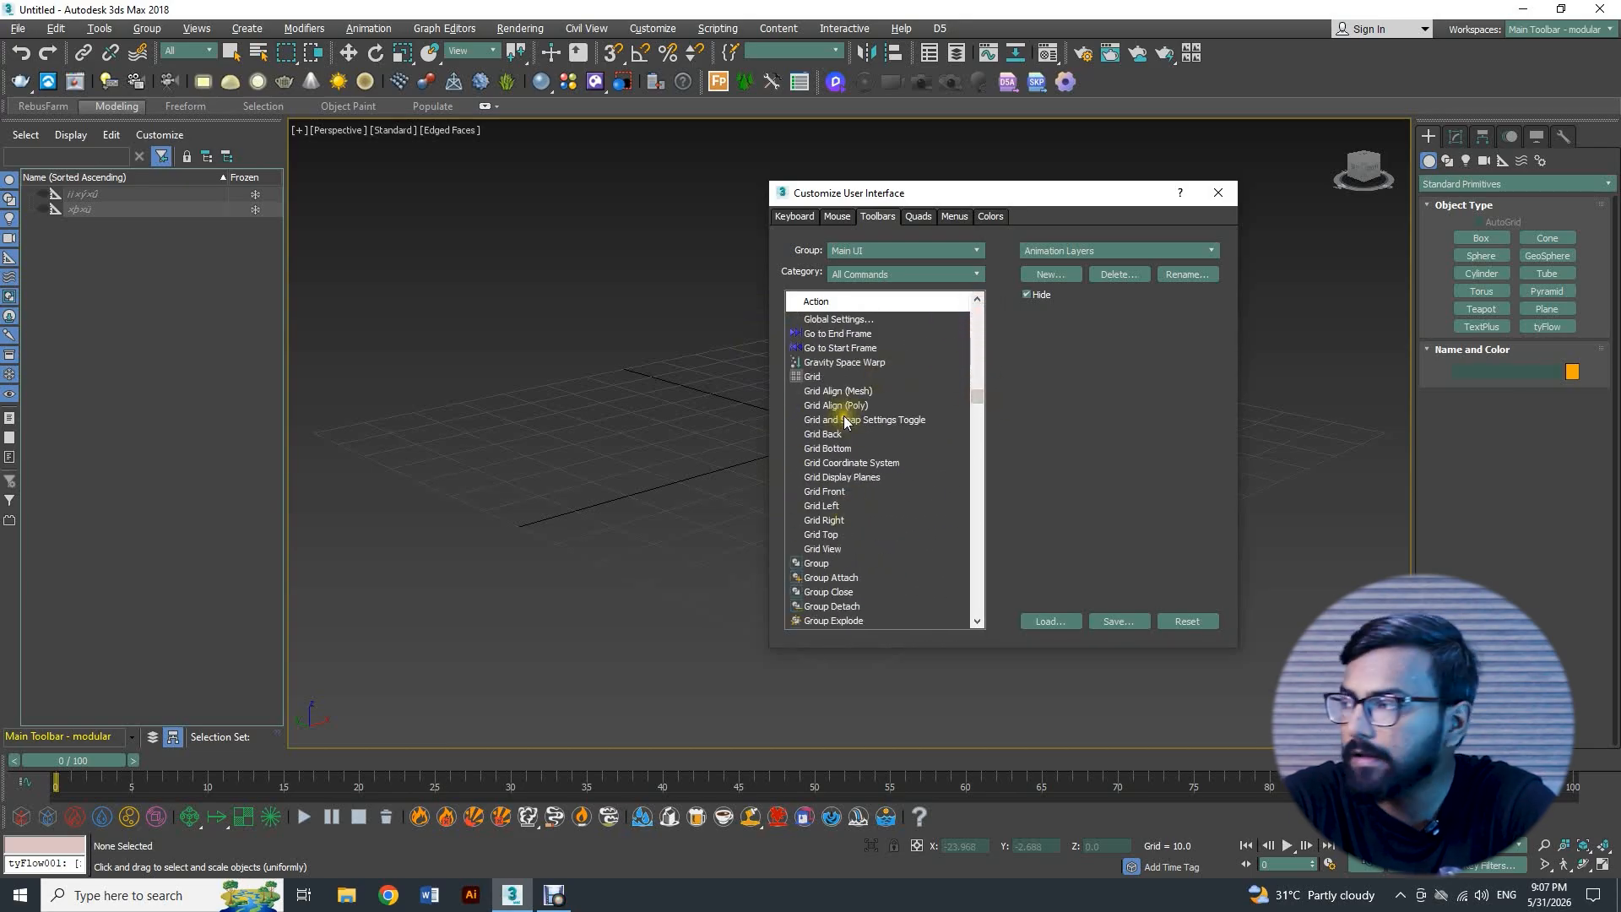
# Step: List the RebusFarm category's actions and try adding "Check scene for Rebus Renderfarm" directly to the empty space after the D5_Converter toolbar
pyautogui.click(848, 272)
pyautogui.moveTo(977, 339); pyautogui.dragTo(964, 493)
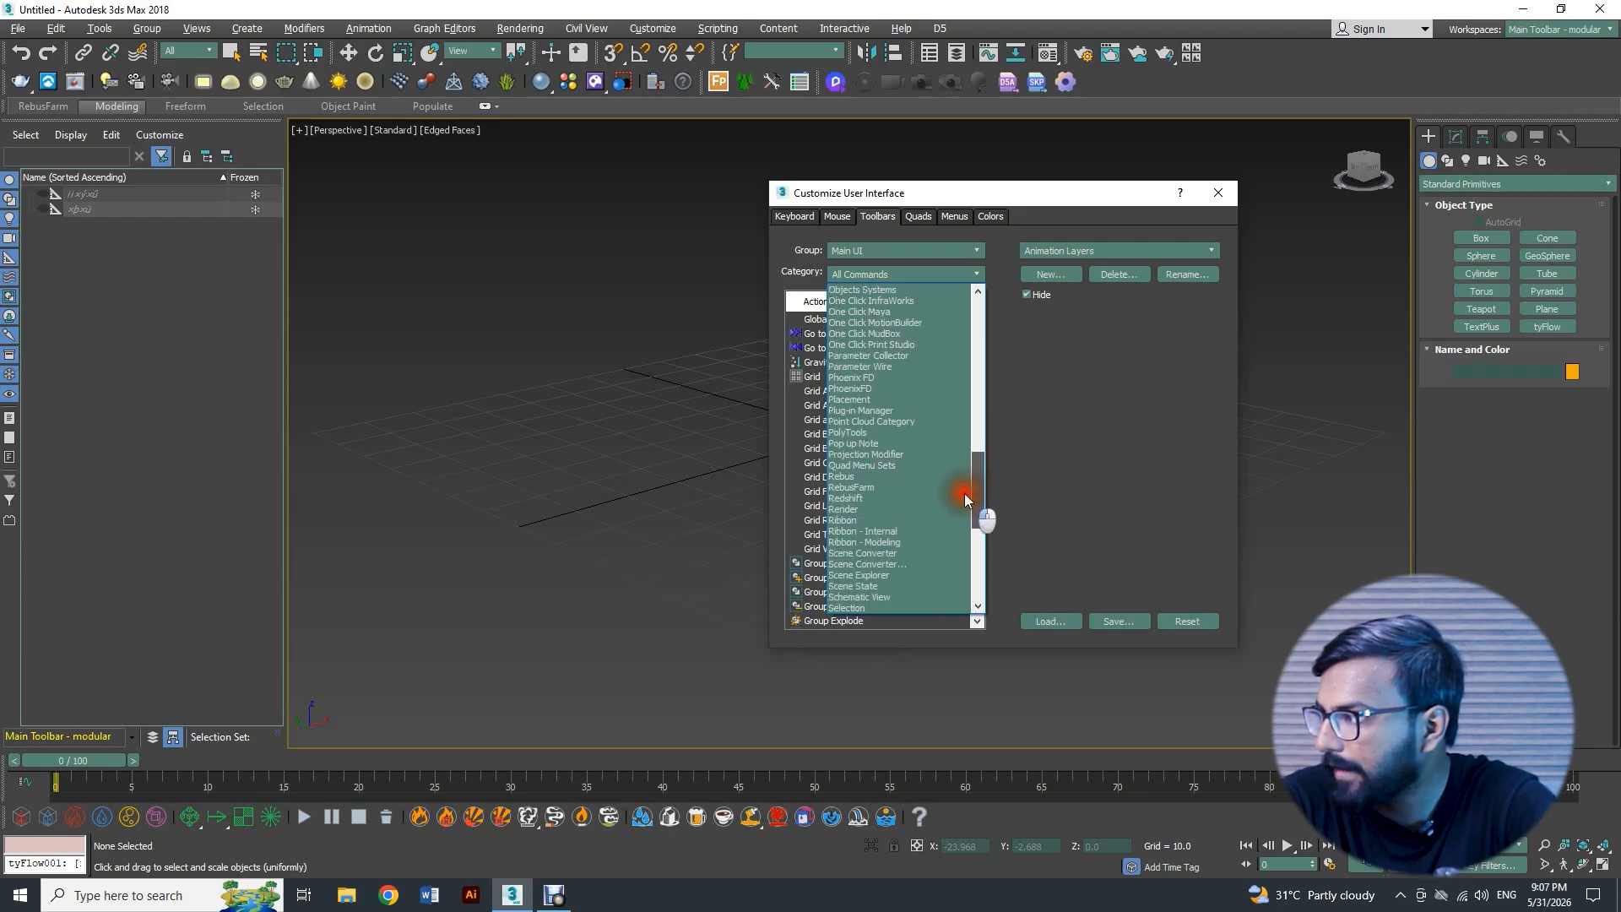
pyautogui.click(849, 488)
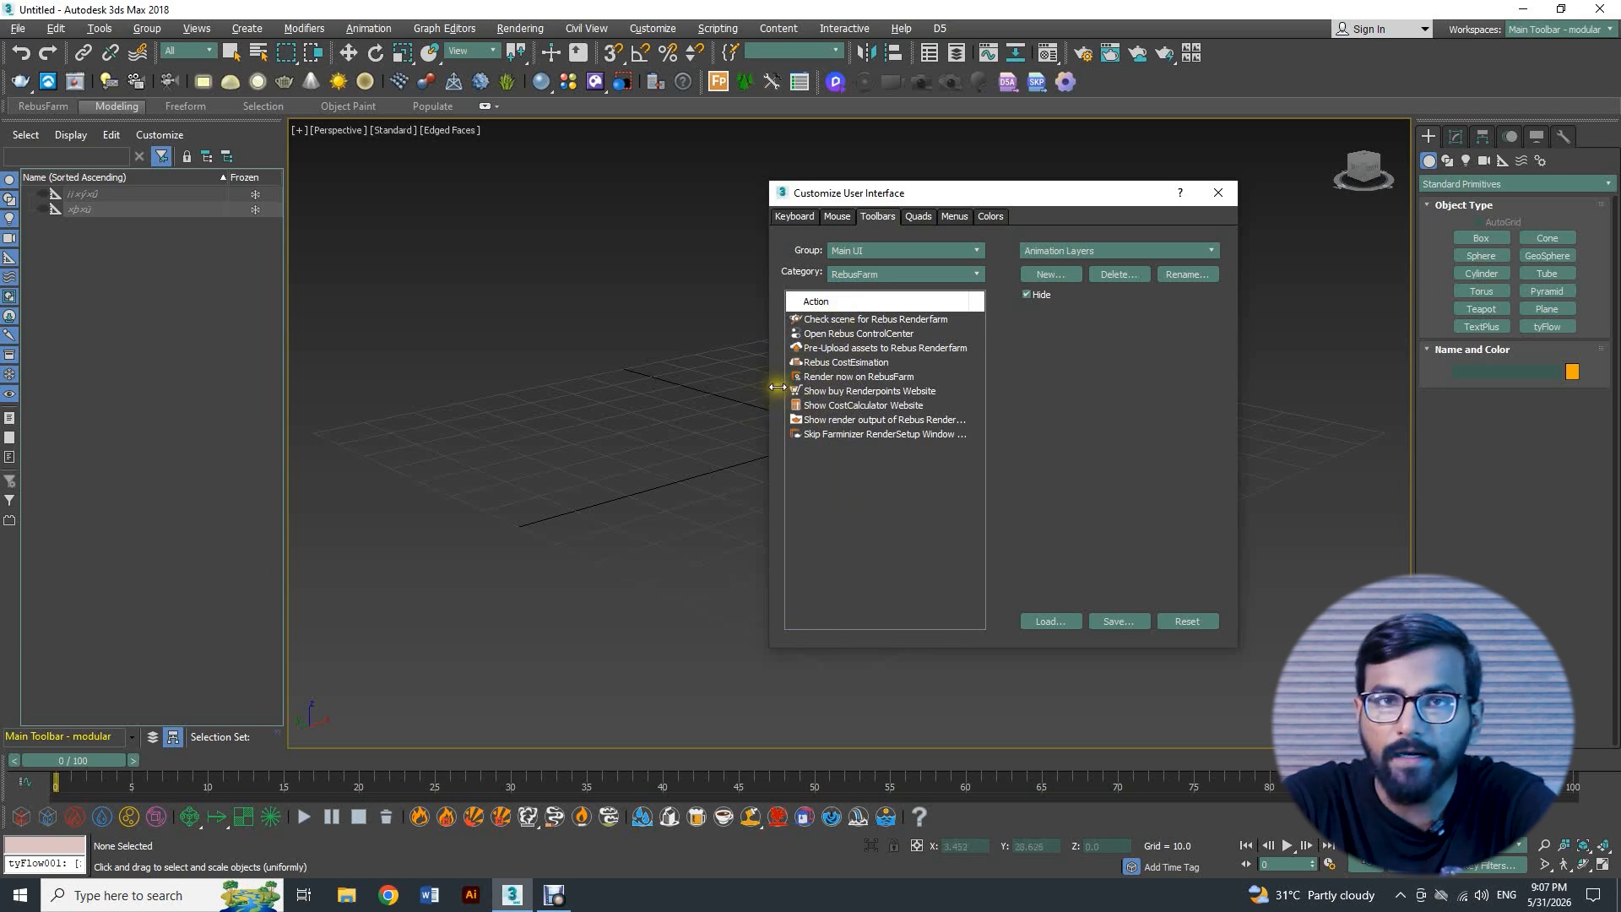
pyautogui.moveTo(827, 320); pyautogui.dragTo(1127, 85)
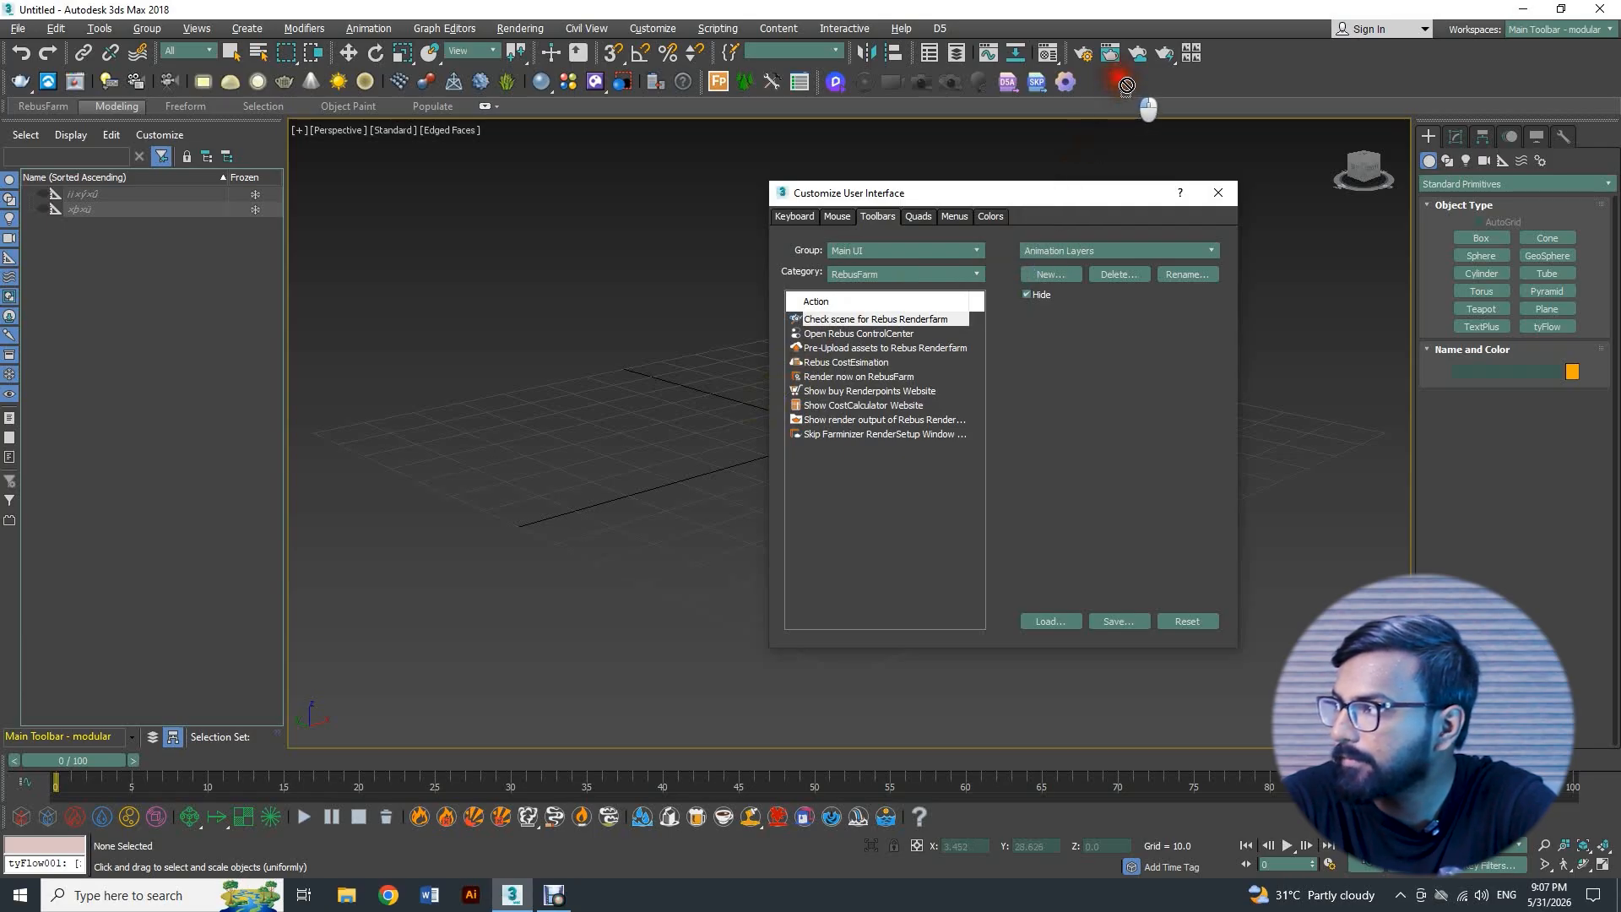
pyautogui.moveTo(1127, 85); pyautogui.dragTo(826, 409)
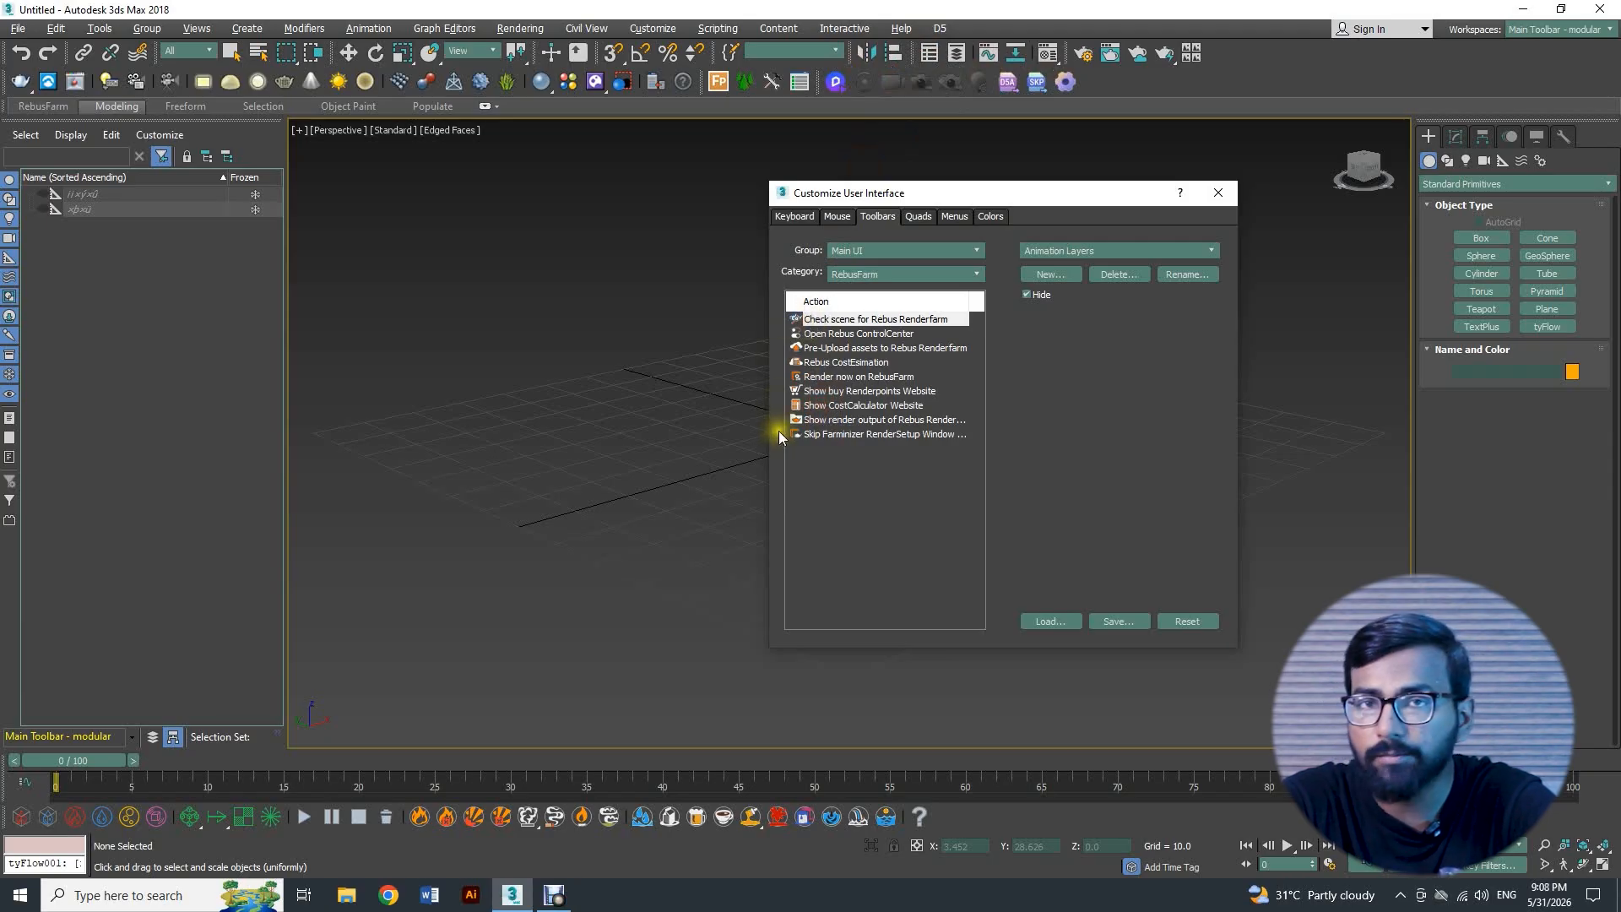
# Step: Create a new toolbar named "Rebus Farm"
pyautogui.click(1066, 272)
pyautogui.click(985, 409)
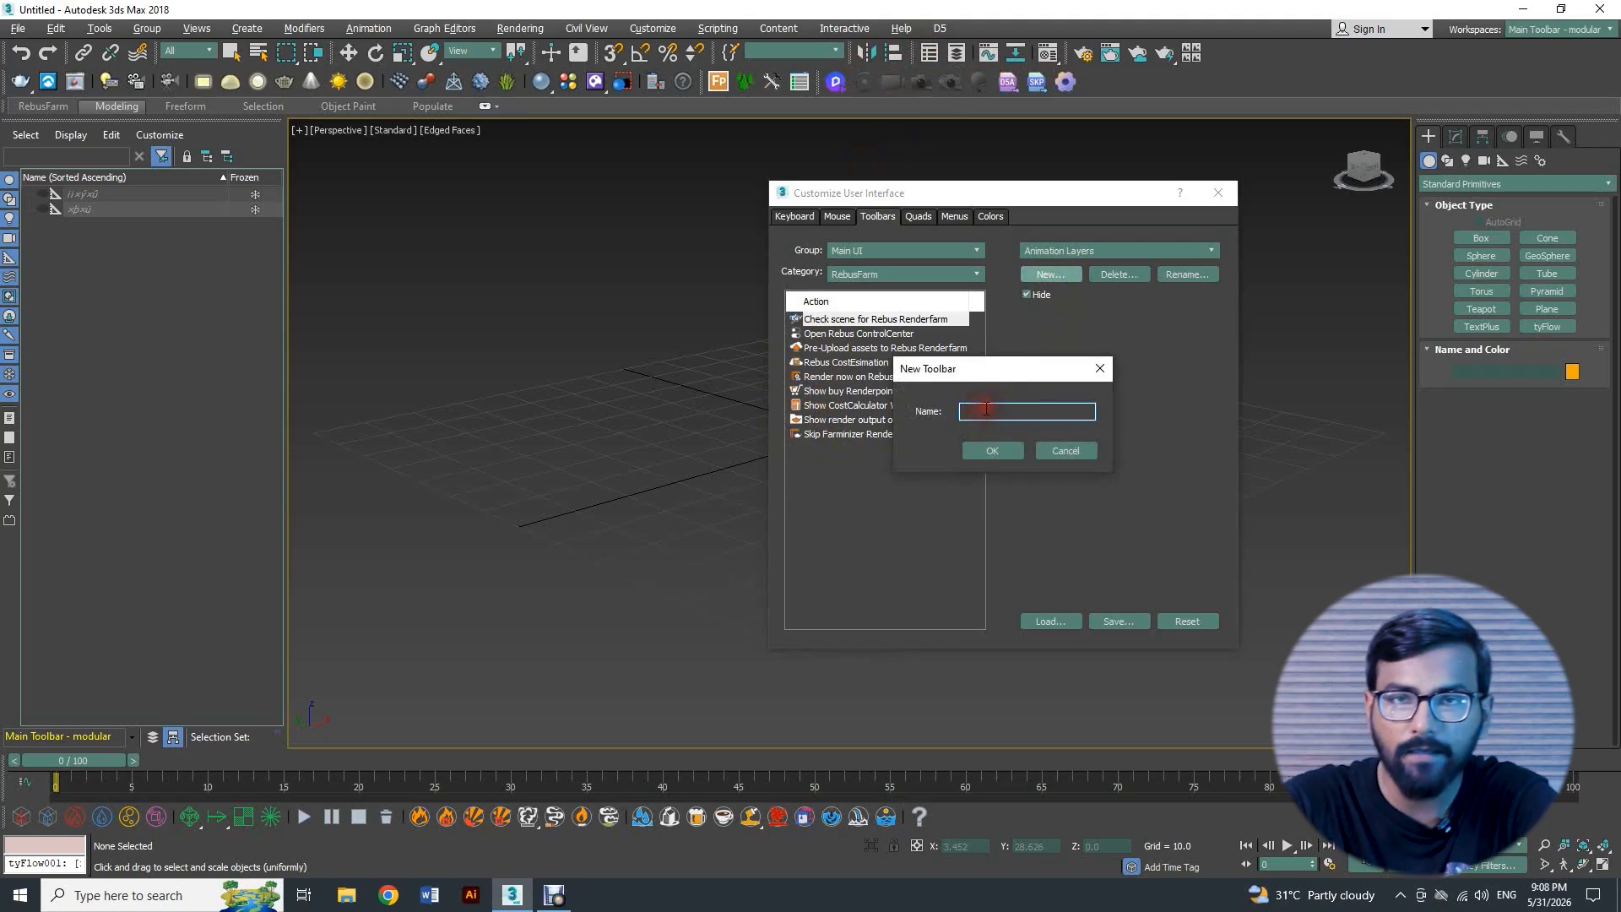
pyautogui.write('Rebus')
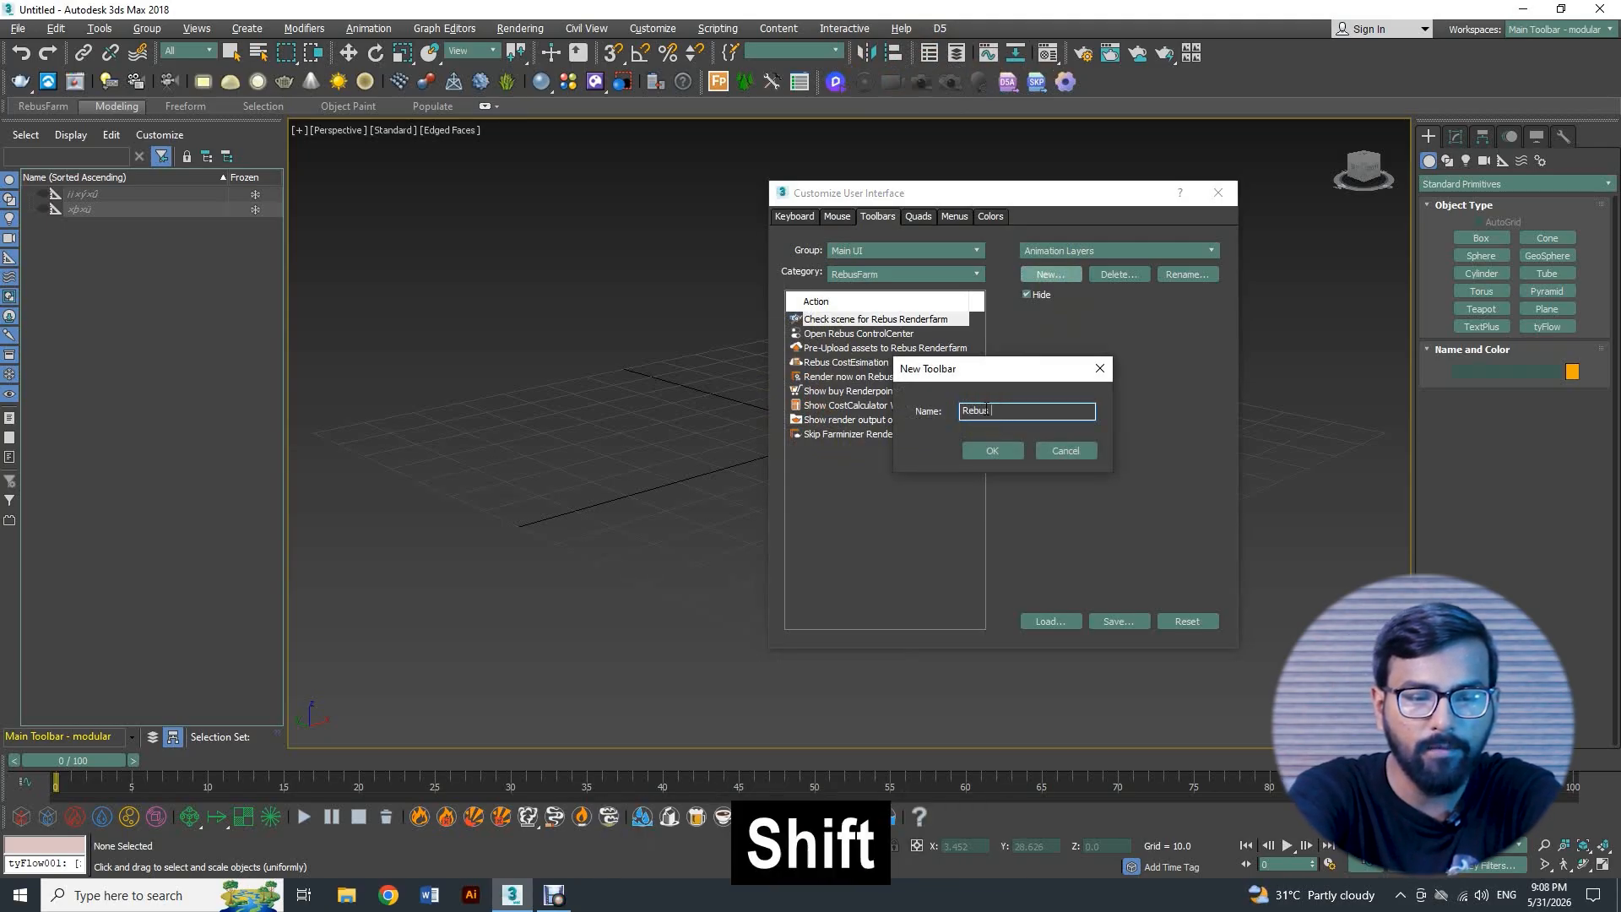
pyautogui.write(' Farm')
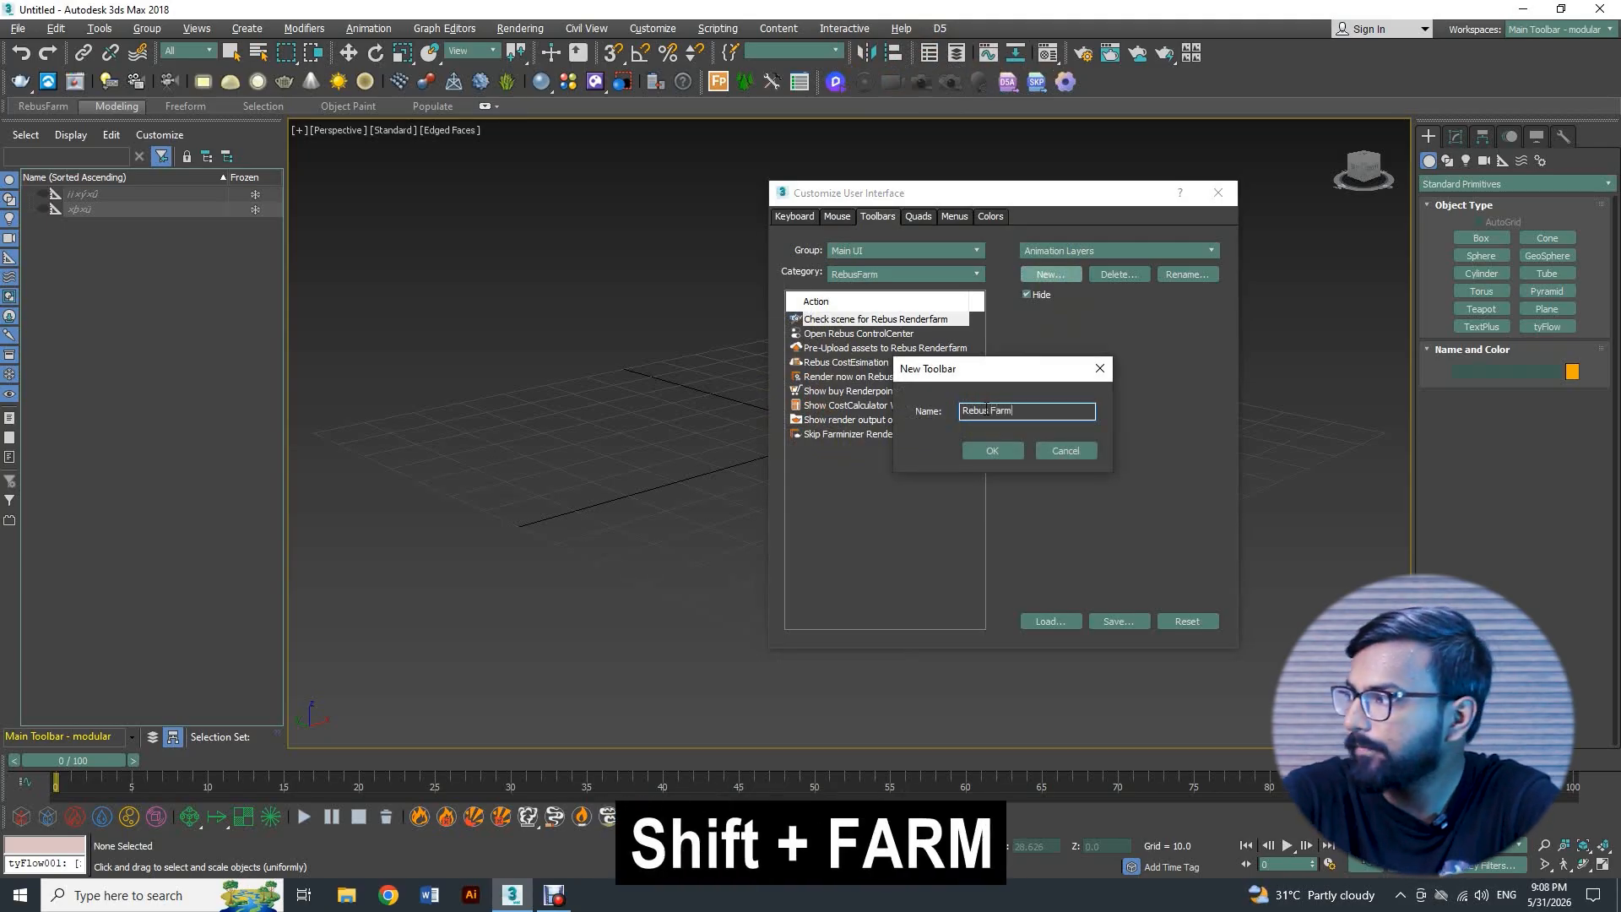
pyautogui.click(986, 452)
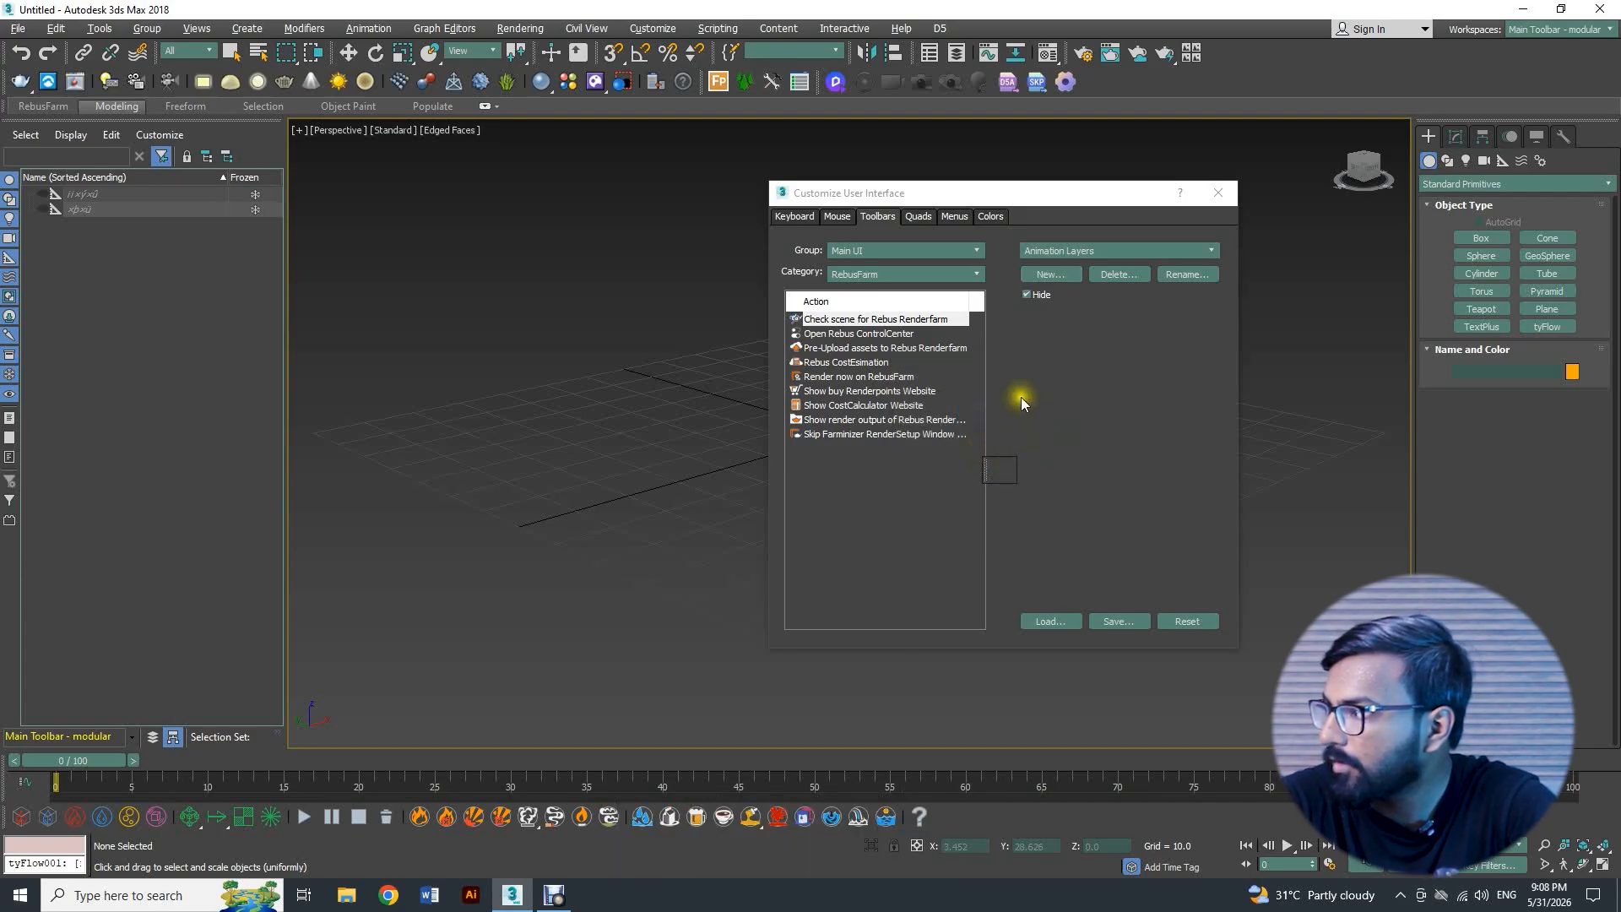
# Step: Move the empty Rebus Farm toolbar into the viewport area and fill it with all the actions of the RebusFarm category
pyautogui.moveTo(985, 472); pyautogui.dragTo(630, 277)
pyautogui.moveTo(828, 321); pyautogui.dragTo(647, 272)
pyautogui.moveTo(844, 333); pyautogui.dragTo(670, 279)
pyautogui.moveTo(824, 346); pyautogui.dragTo(675, 279)
pyautogui.moveTo(855, 378); pyautogui.dragTo(692, 291)
pyautogui.moveTo(866, 405); pyautogui.dragTo(675, 274)
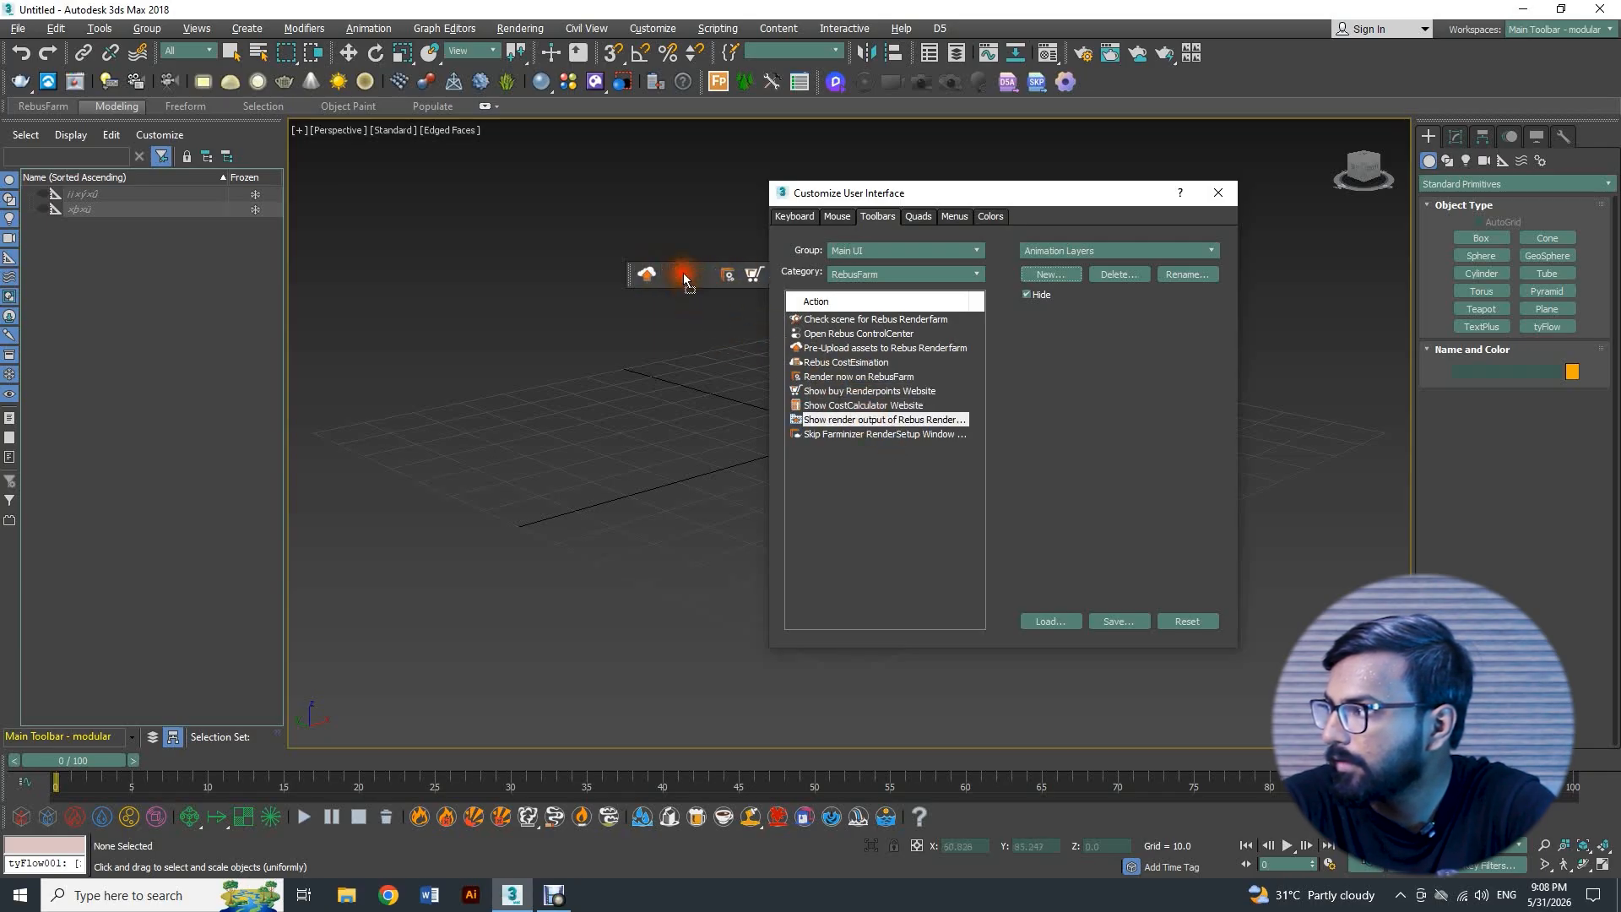
pyautogui.moveTo(823, 435); pyautogui.dragTo(697, 277)
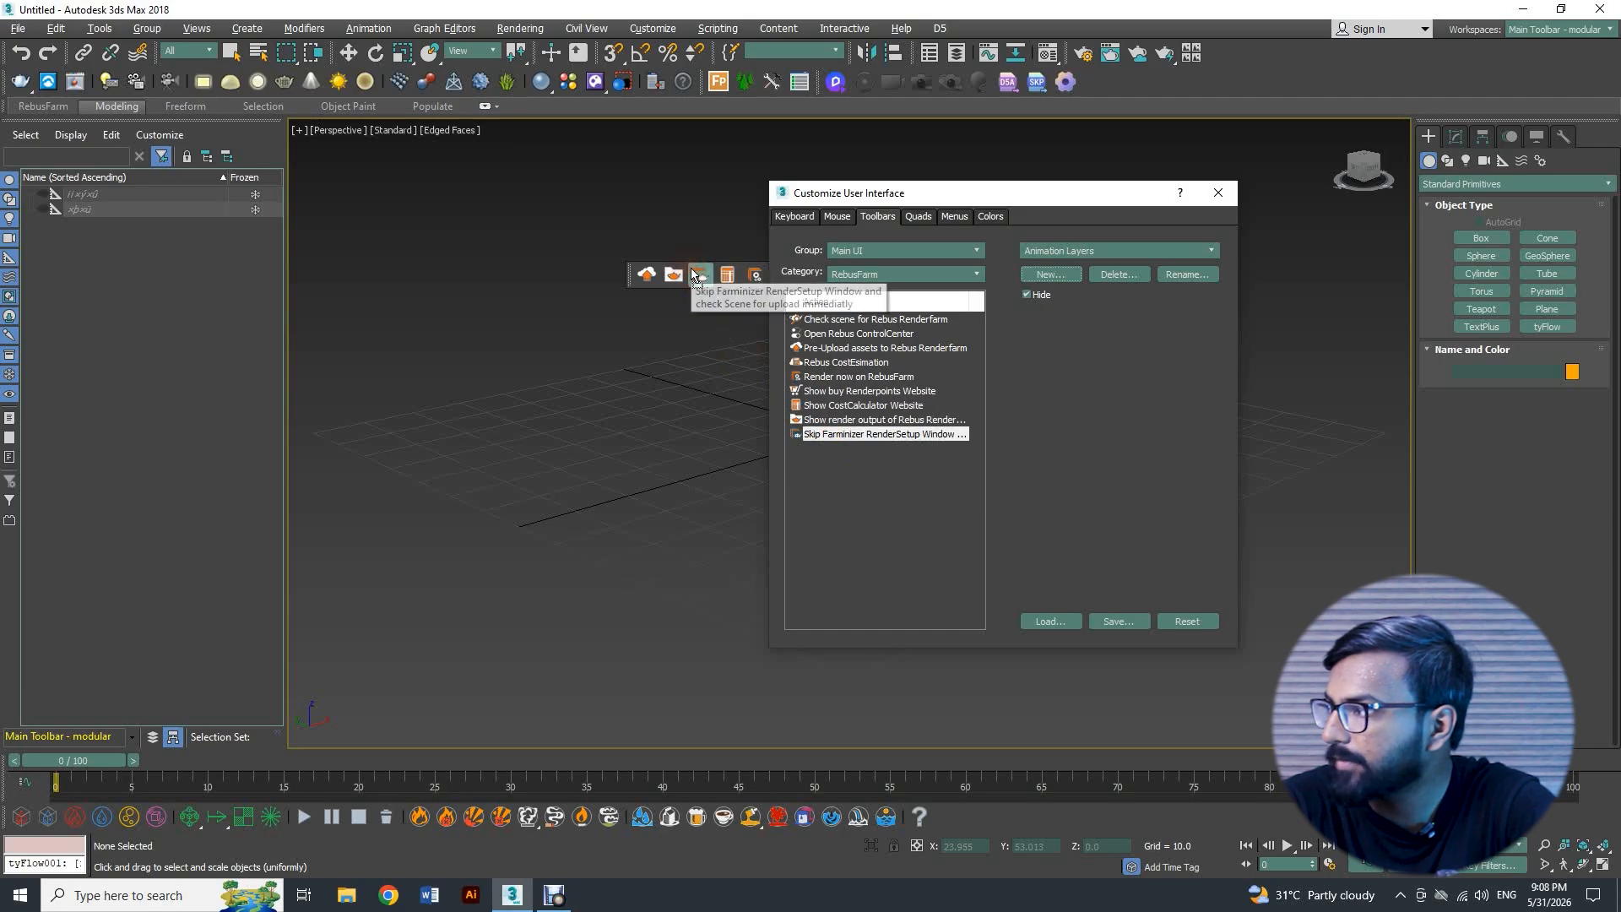
# Step: Close the Customize User Interface dialog and dock the Rebus Farm toolbar after the D5_Converter toolbar beneath the main toolbar
pyautogui.click(1212, 196)
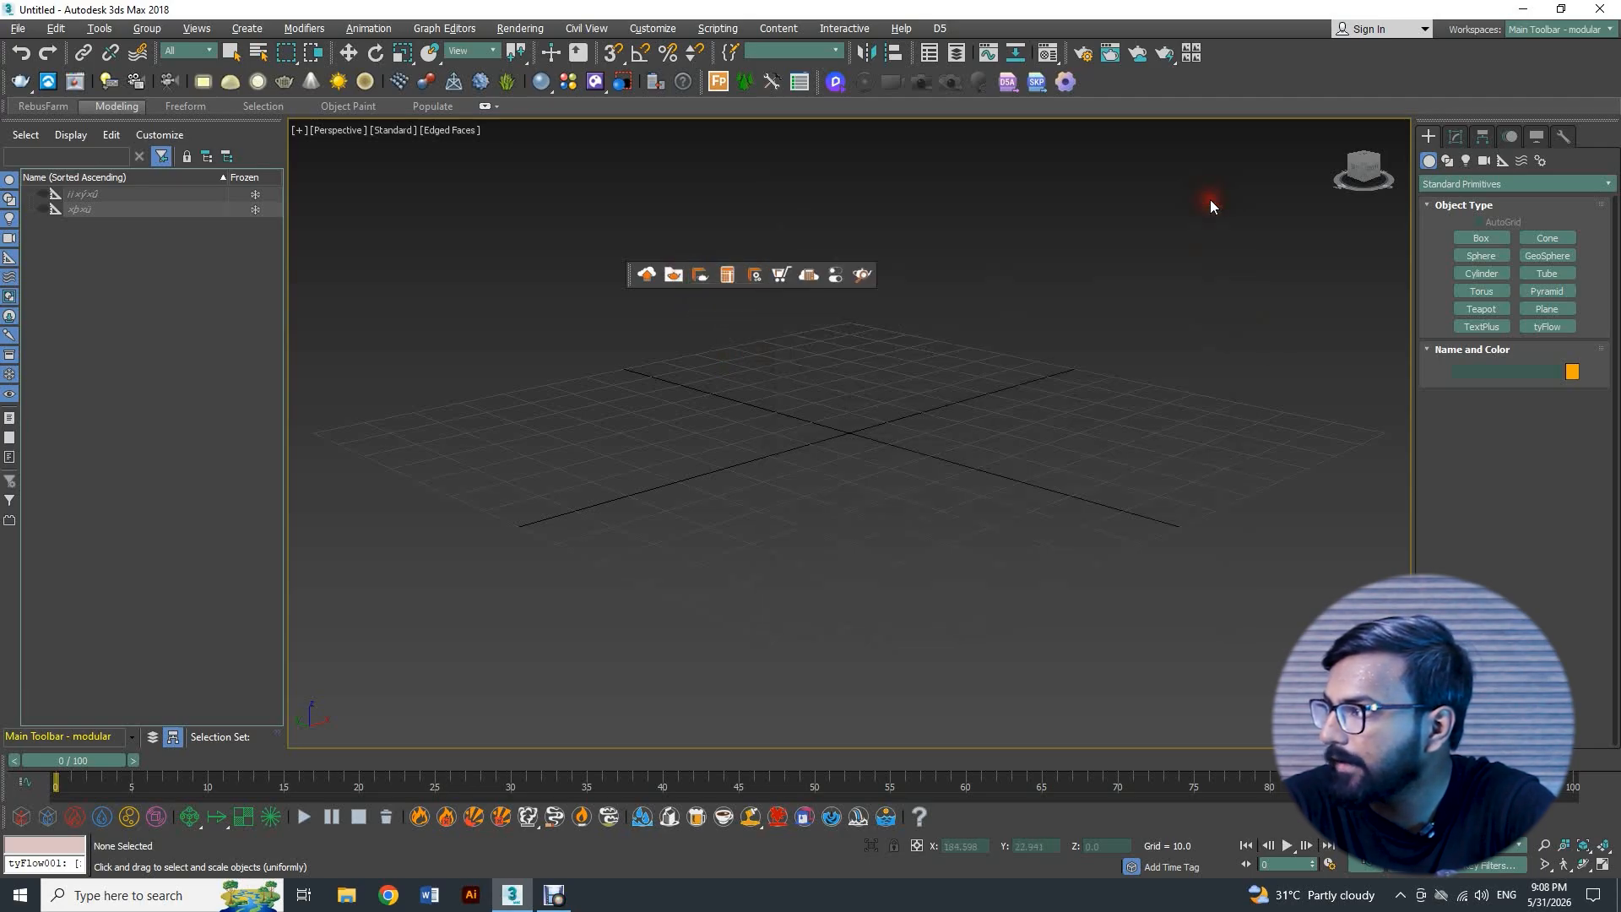
pyautogui.click(627, 274)
pyautogui.moveTo(626, 281); pyautogui.dragTo(1104, 81)
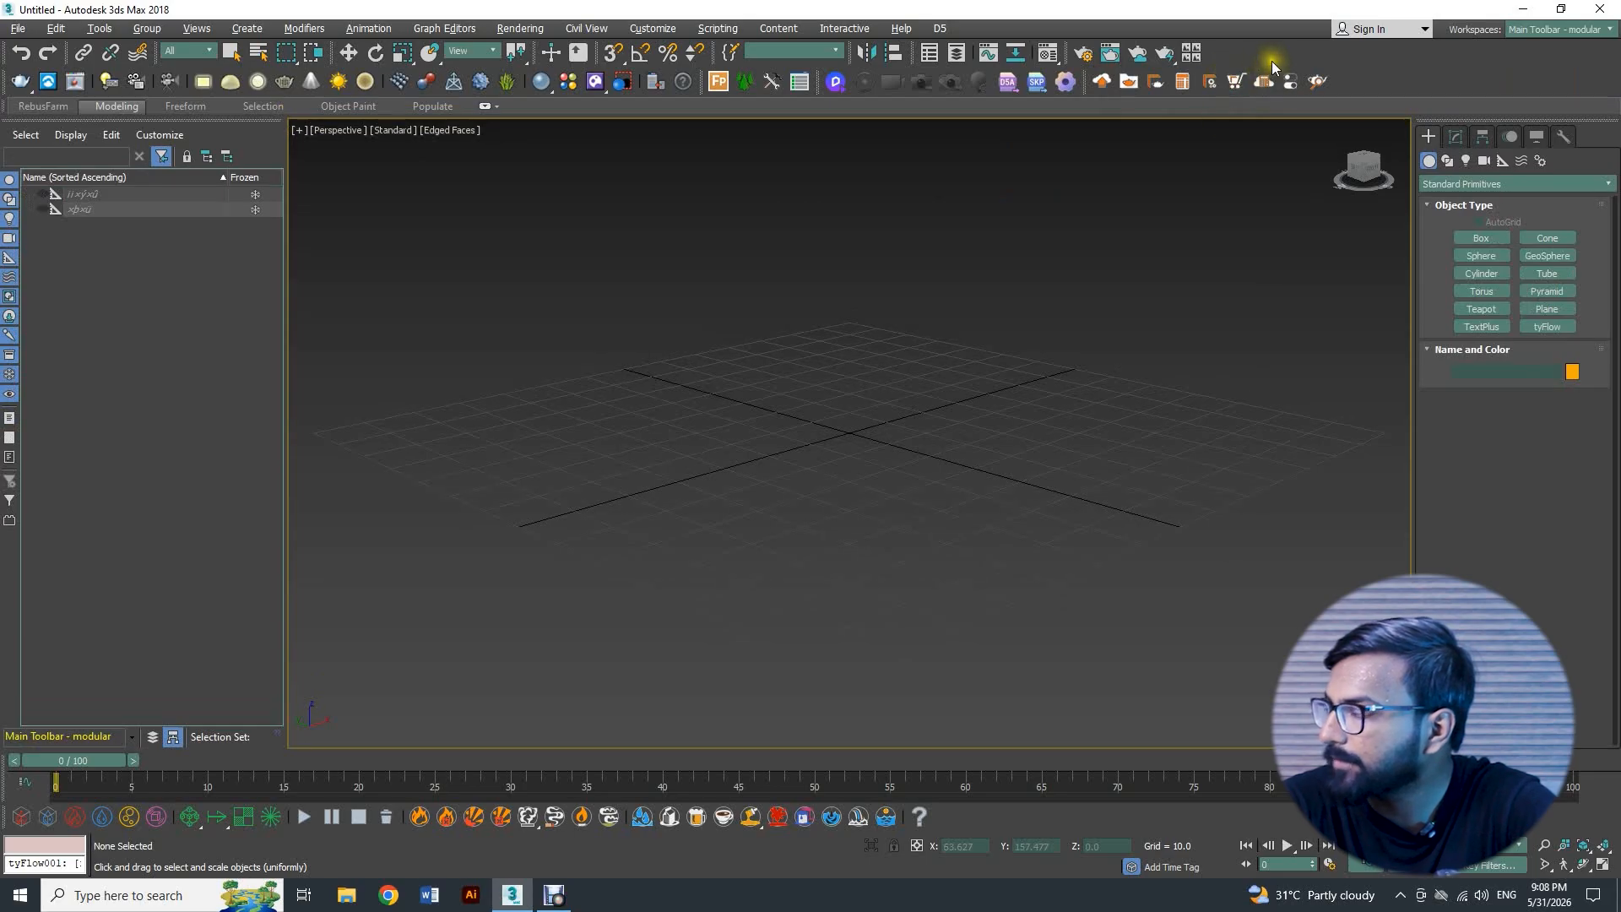
# Step: Hide the docked Rebus Farm toolbar and show it again
pyautogui.rightClick(1273, 54)
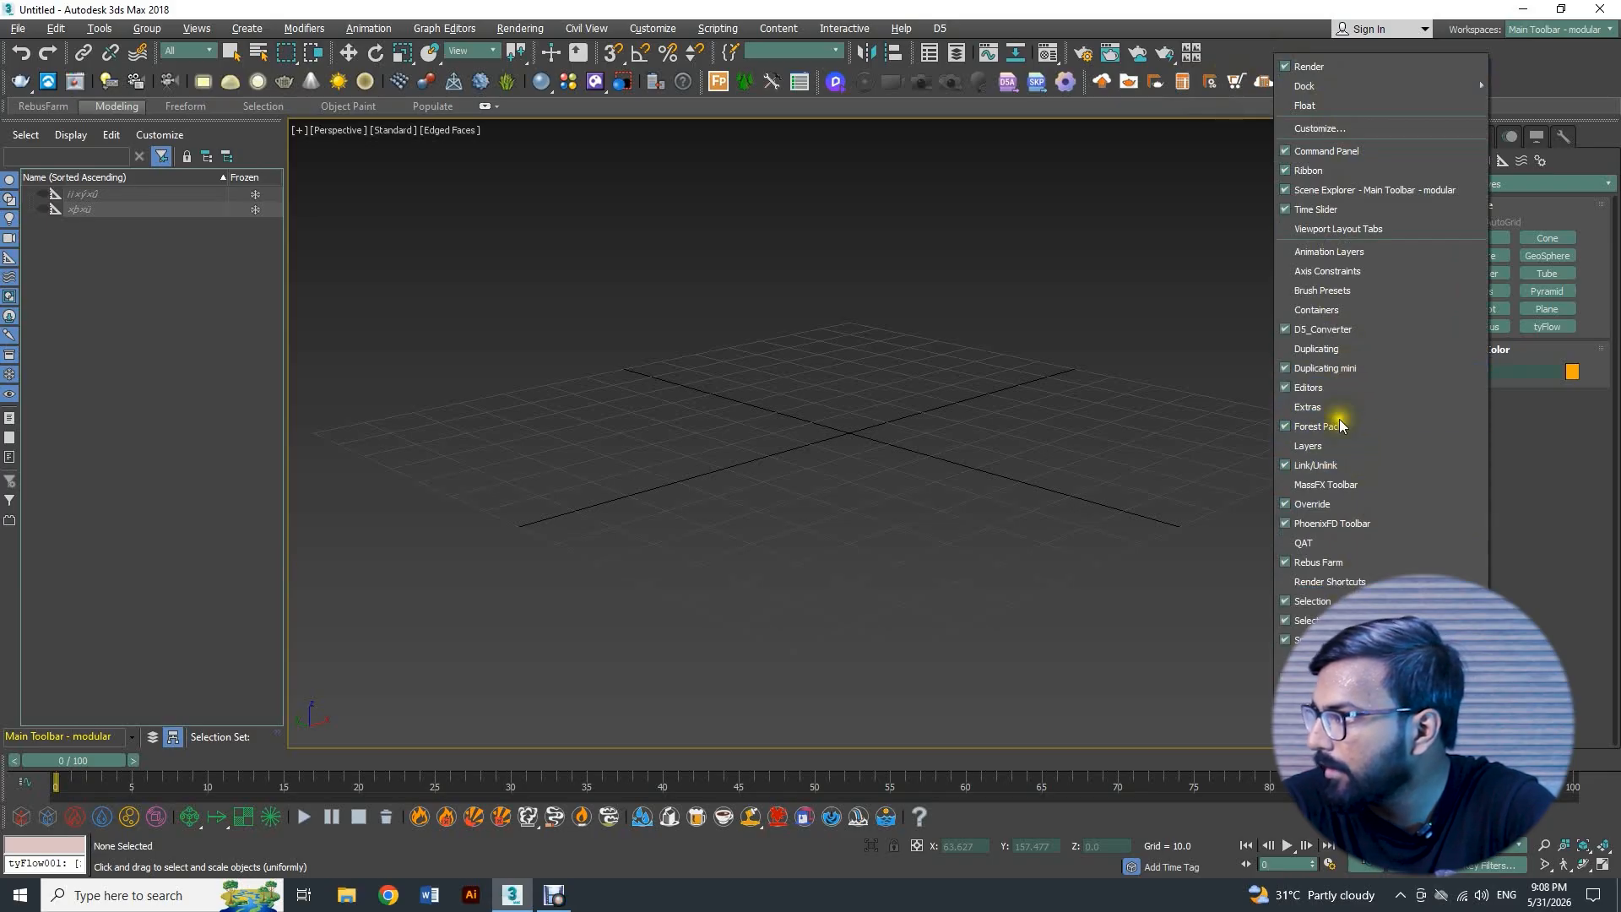
pyautogui.click(1324, 563)
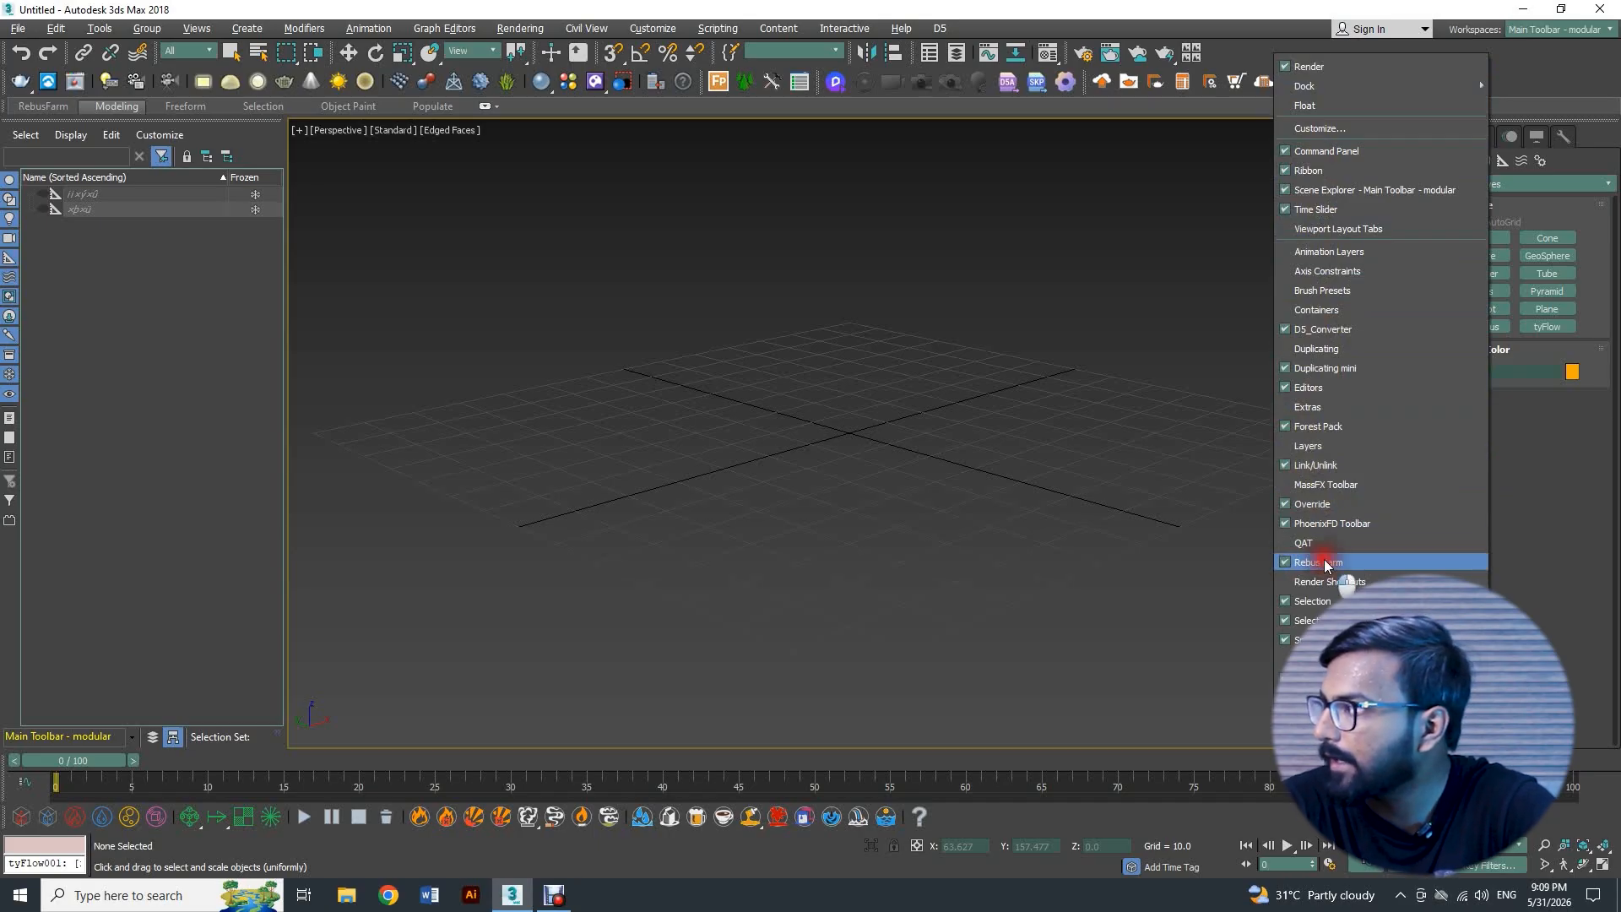
pyautogui.rightClick(1246, 74)
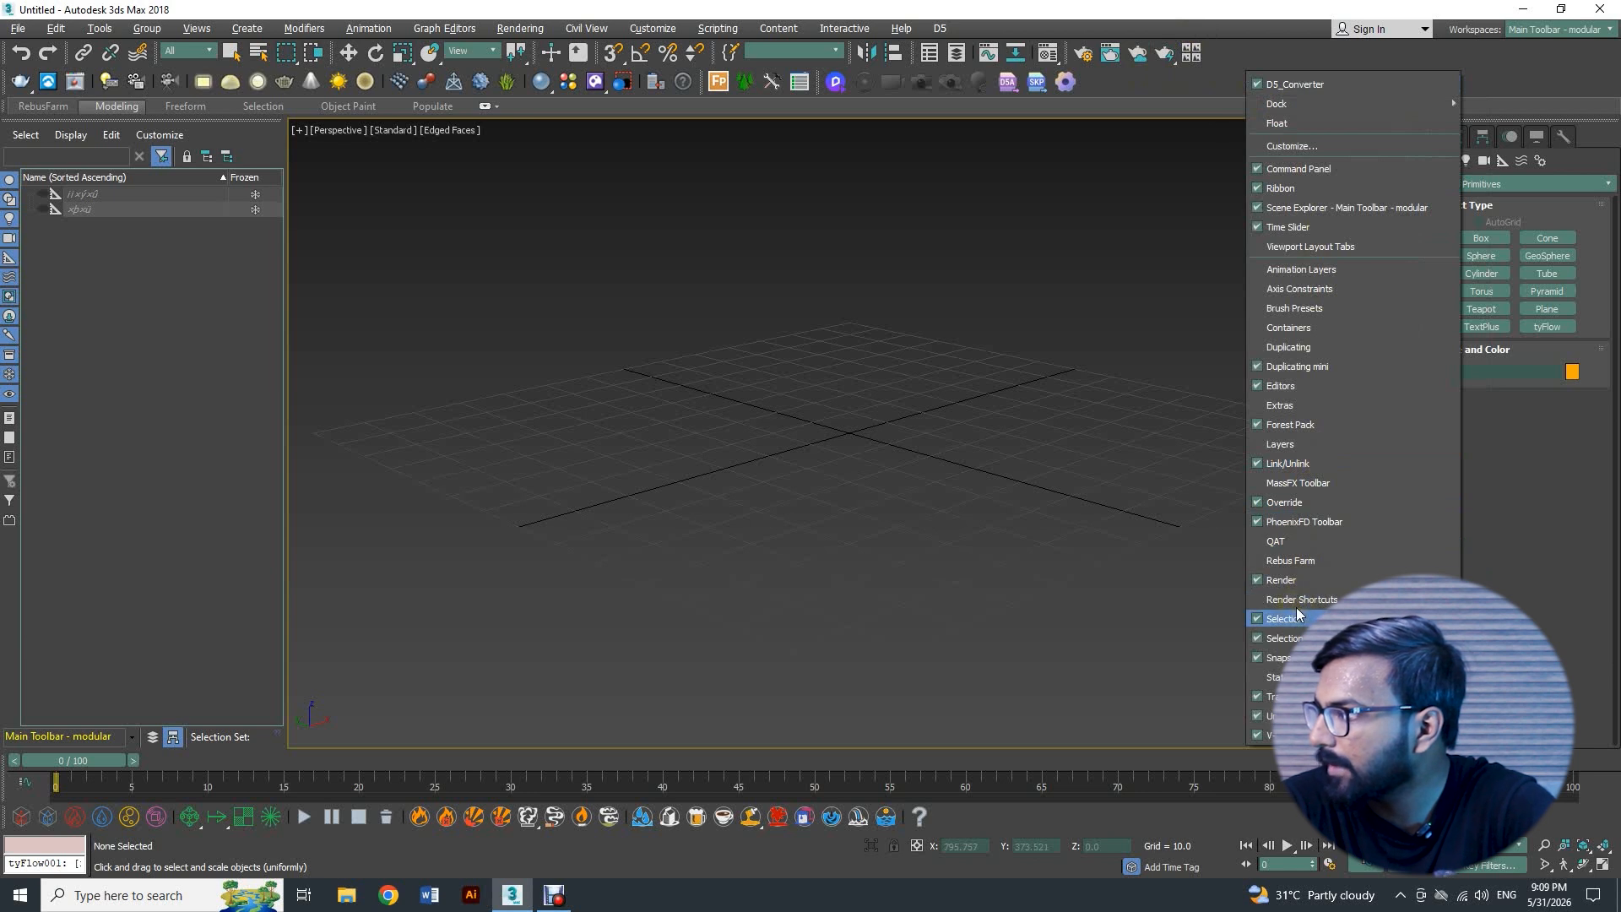
pyautogui.click(1295, 561)
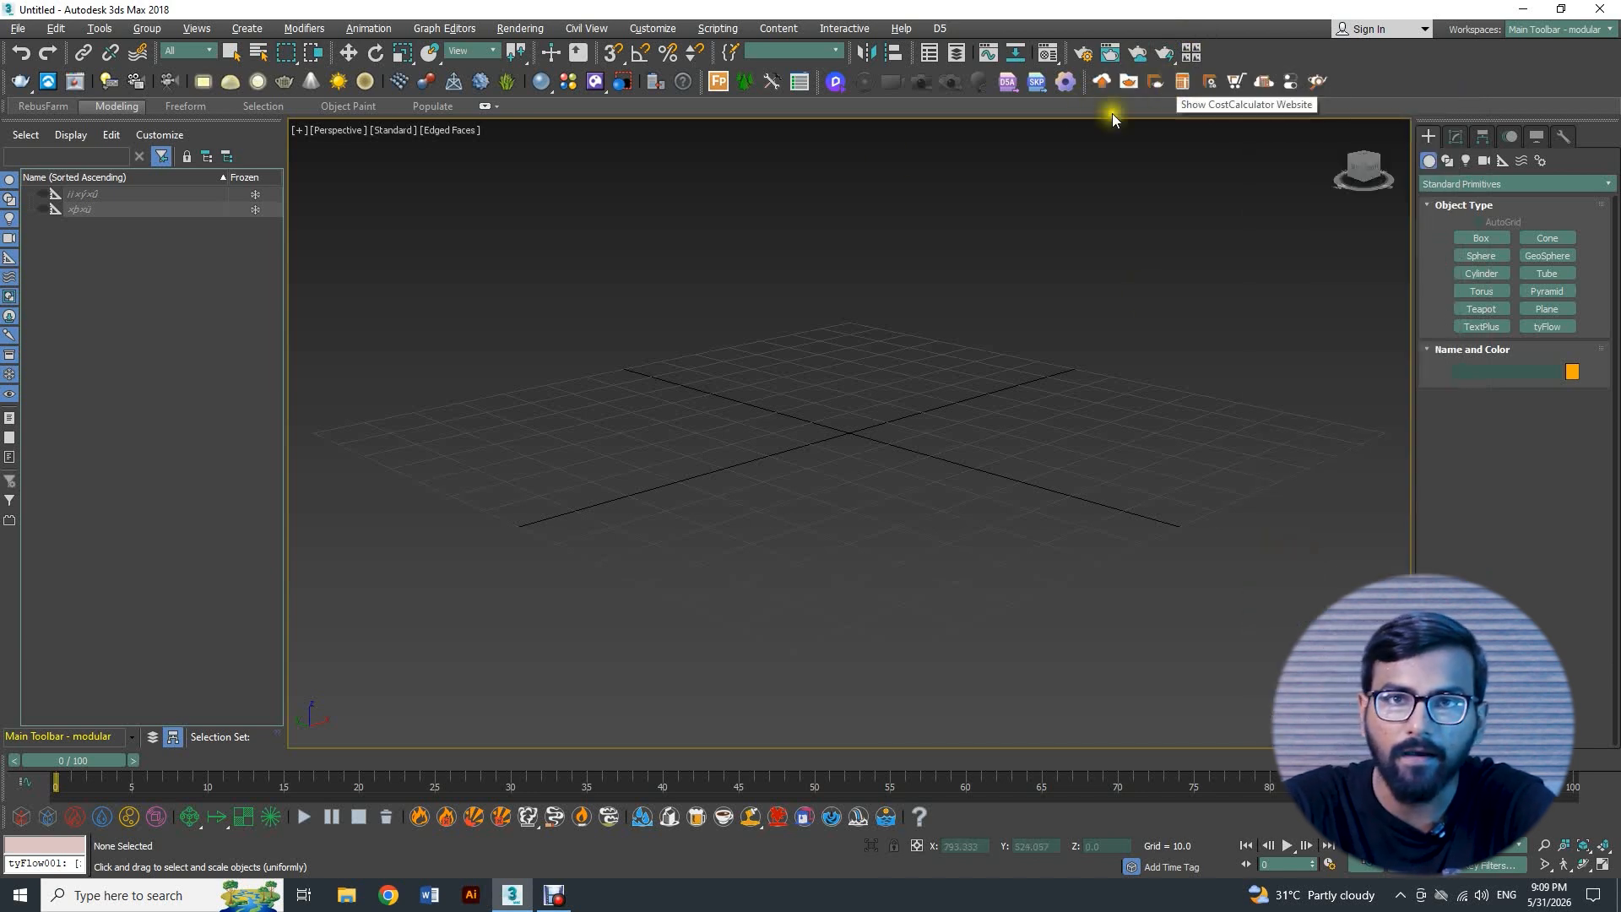